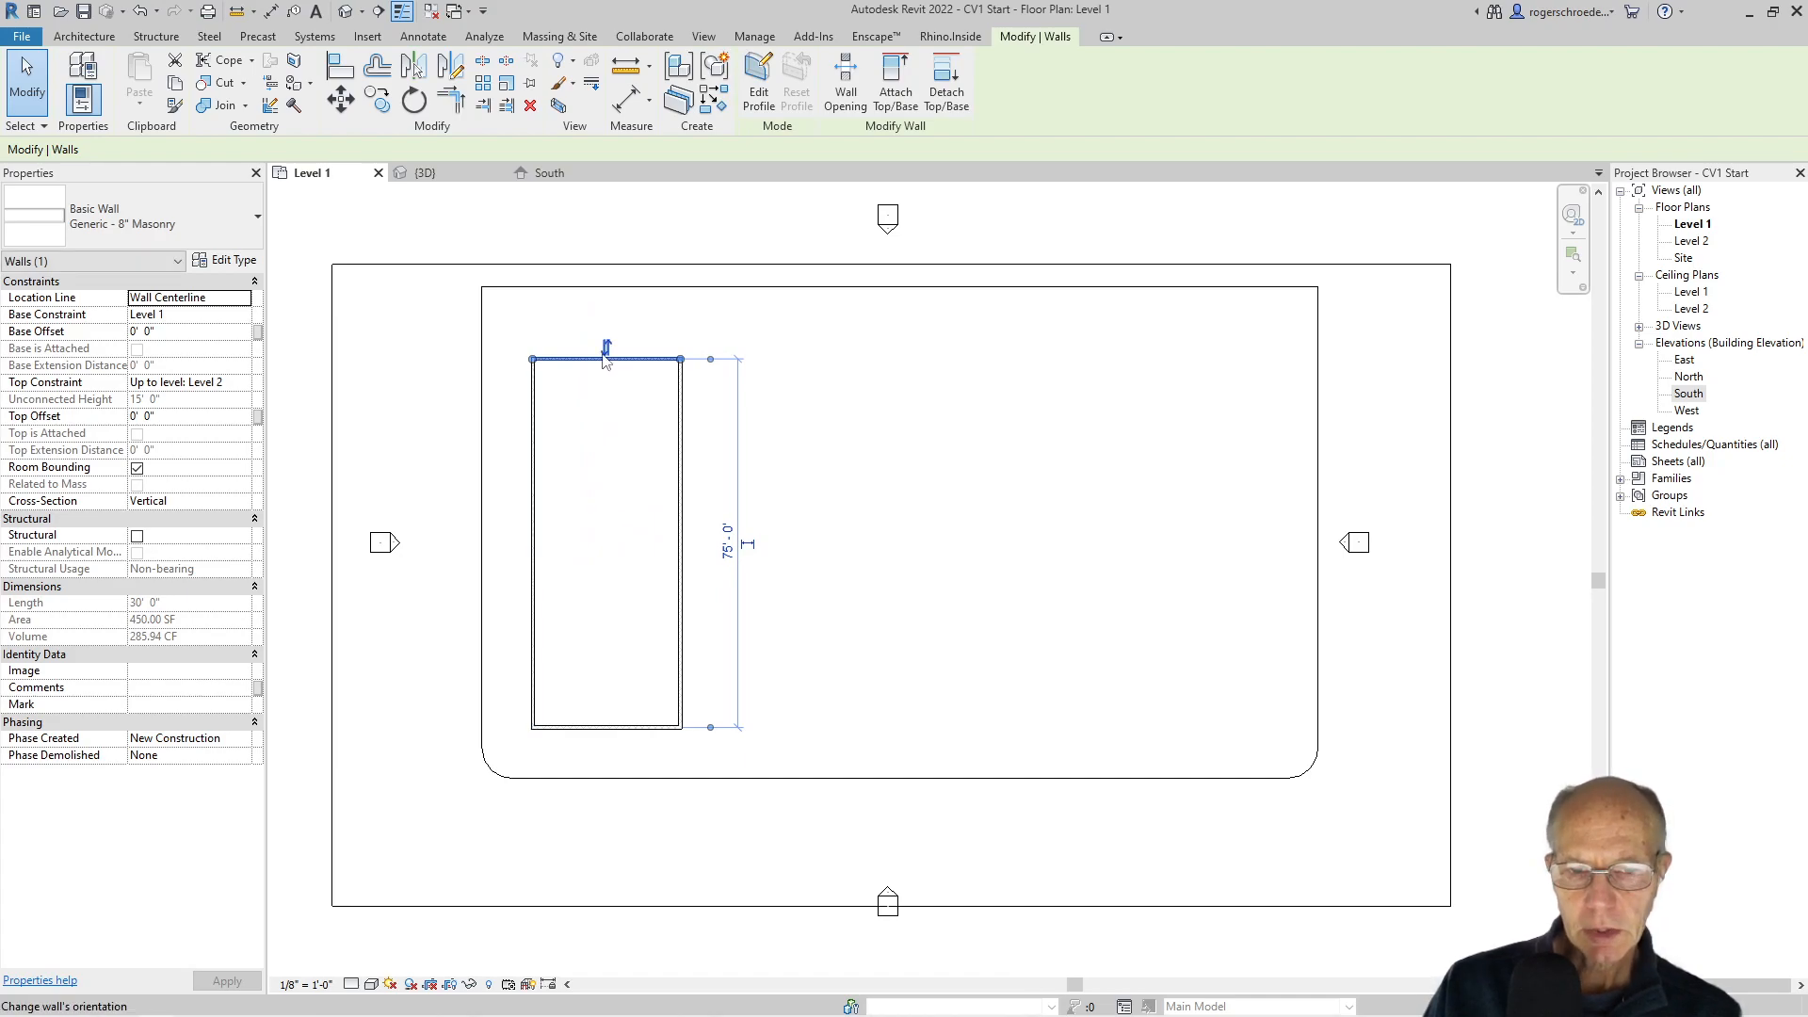
# Move the building's north wall so that the overall length between the end walls is 80'
pyautogui.click(508, 330)
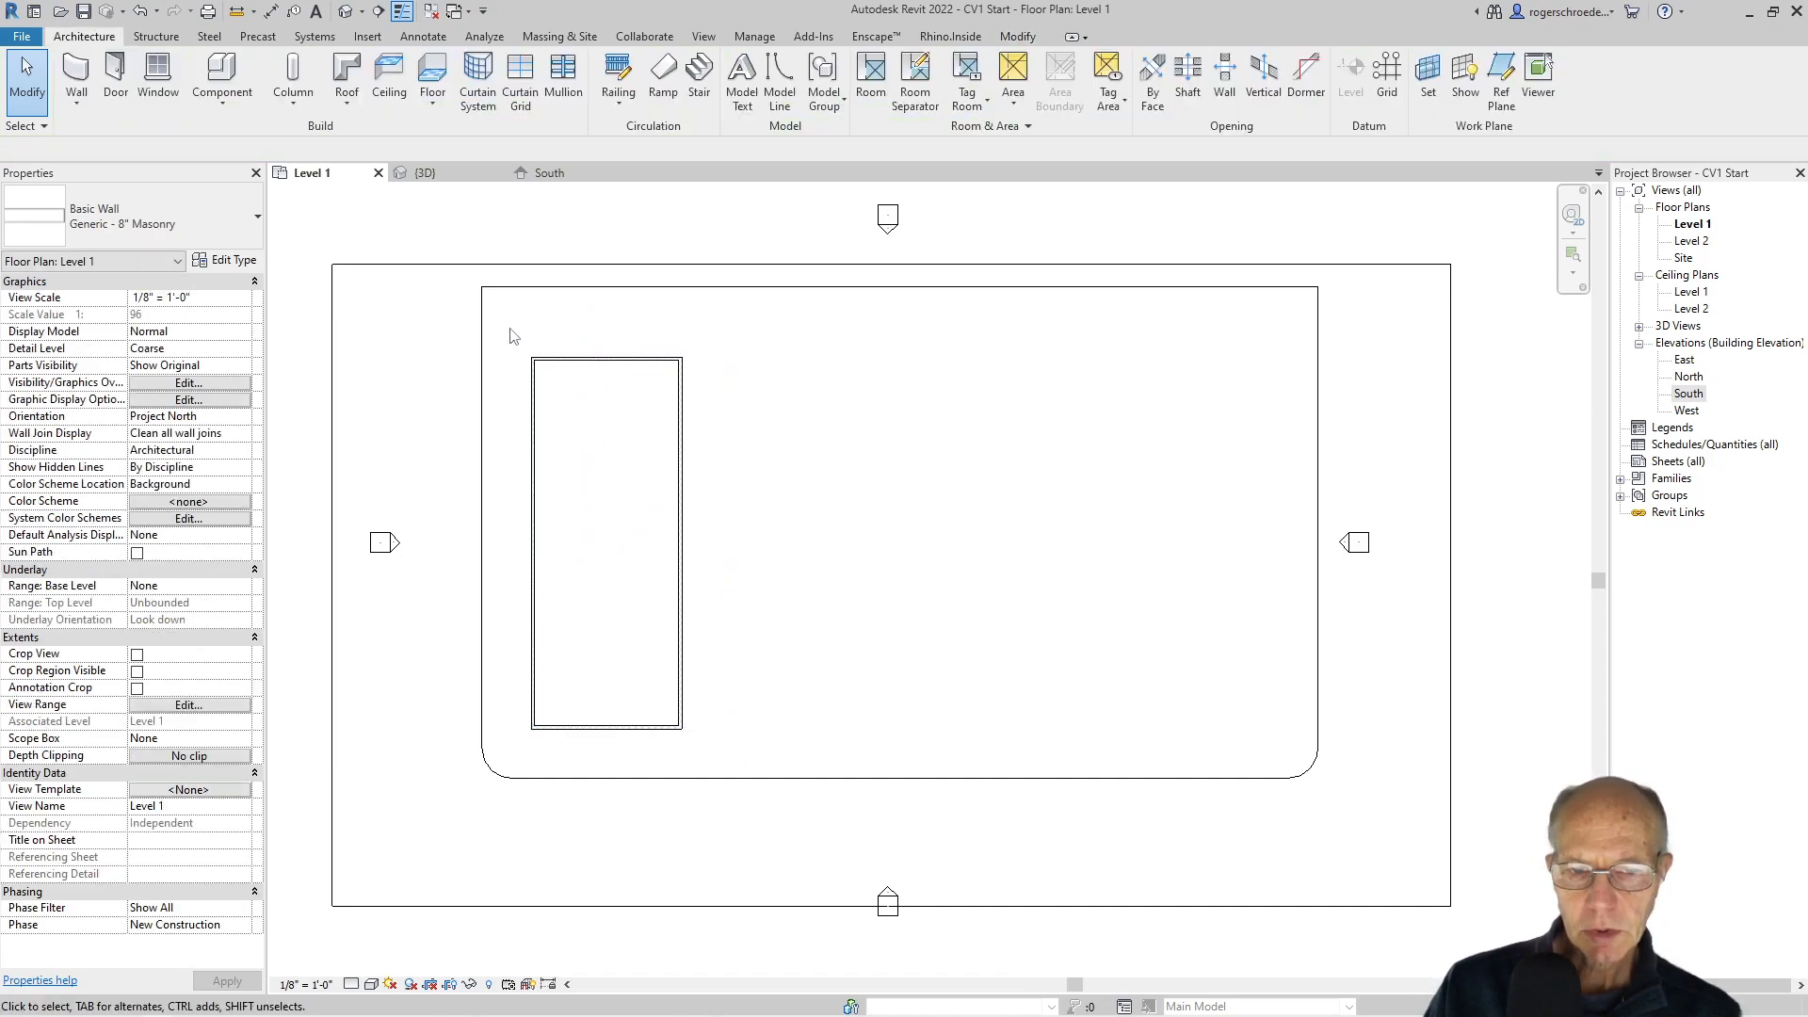
pyautogui.click(568, 370)
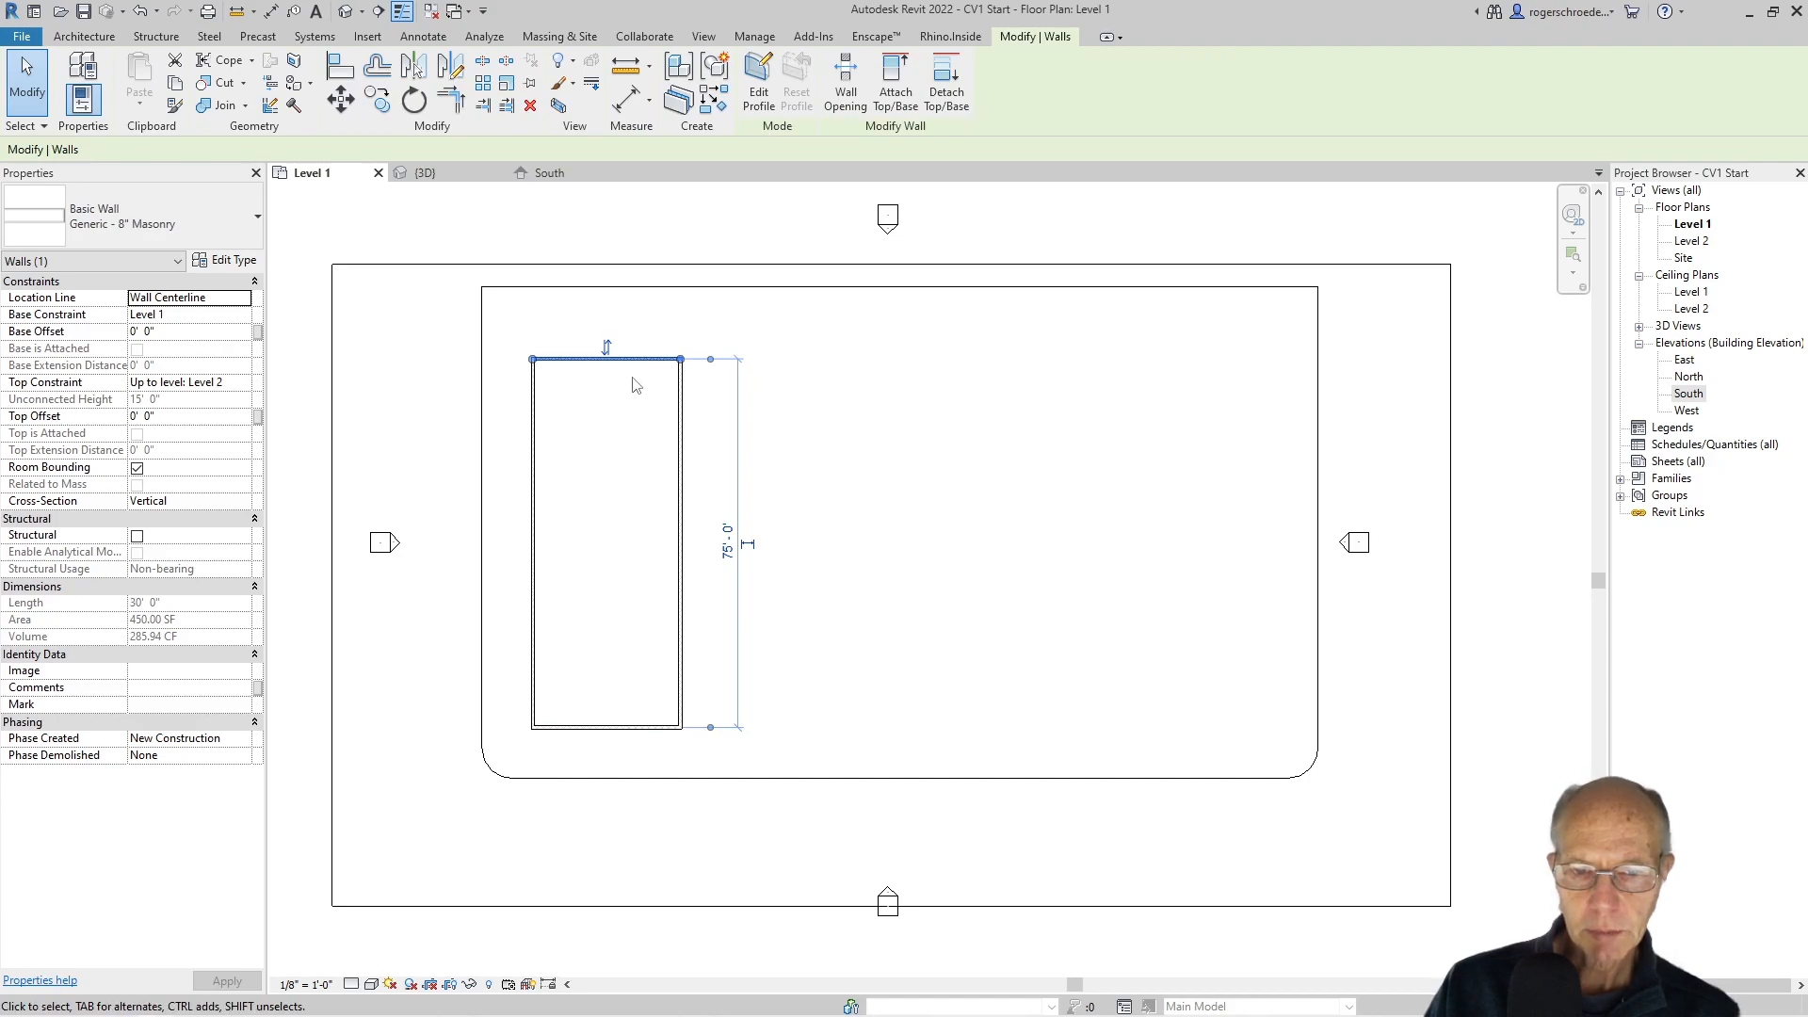
pyautogui.click(727, 540)
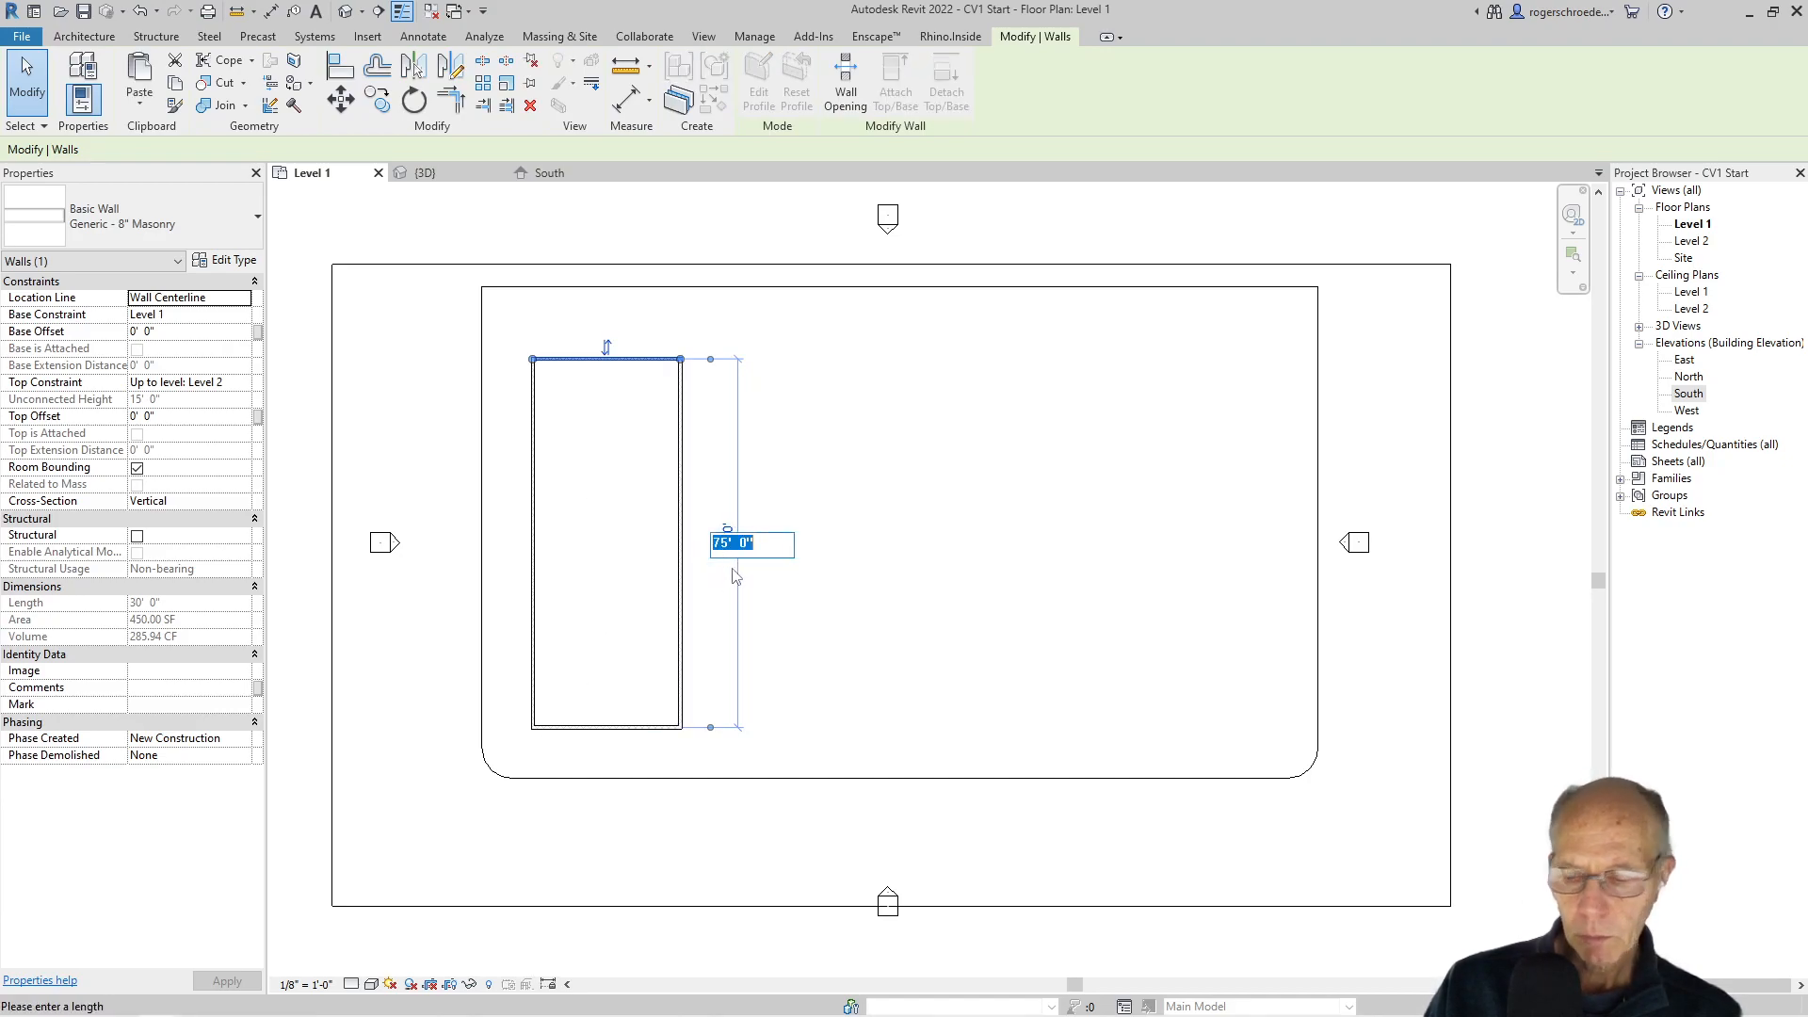
pyautogui.write('80')
pyautogui.press('Return')
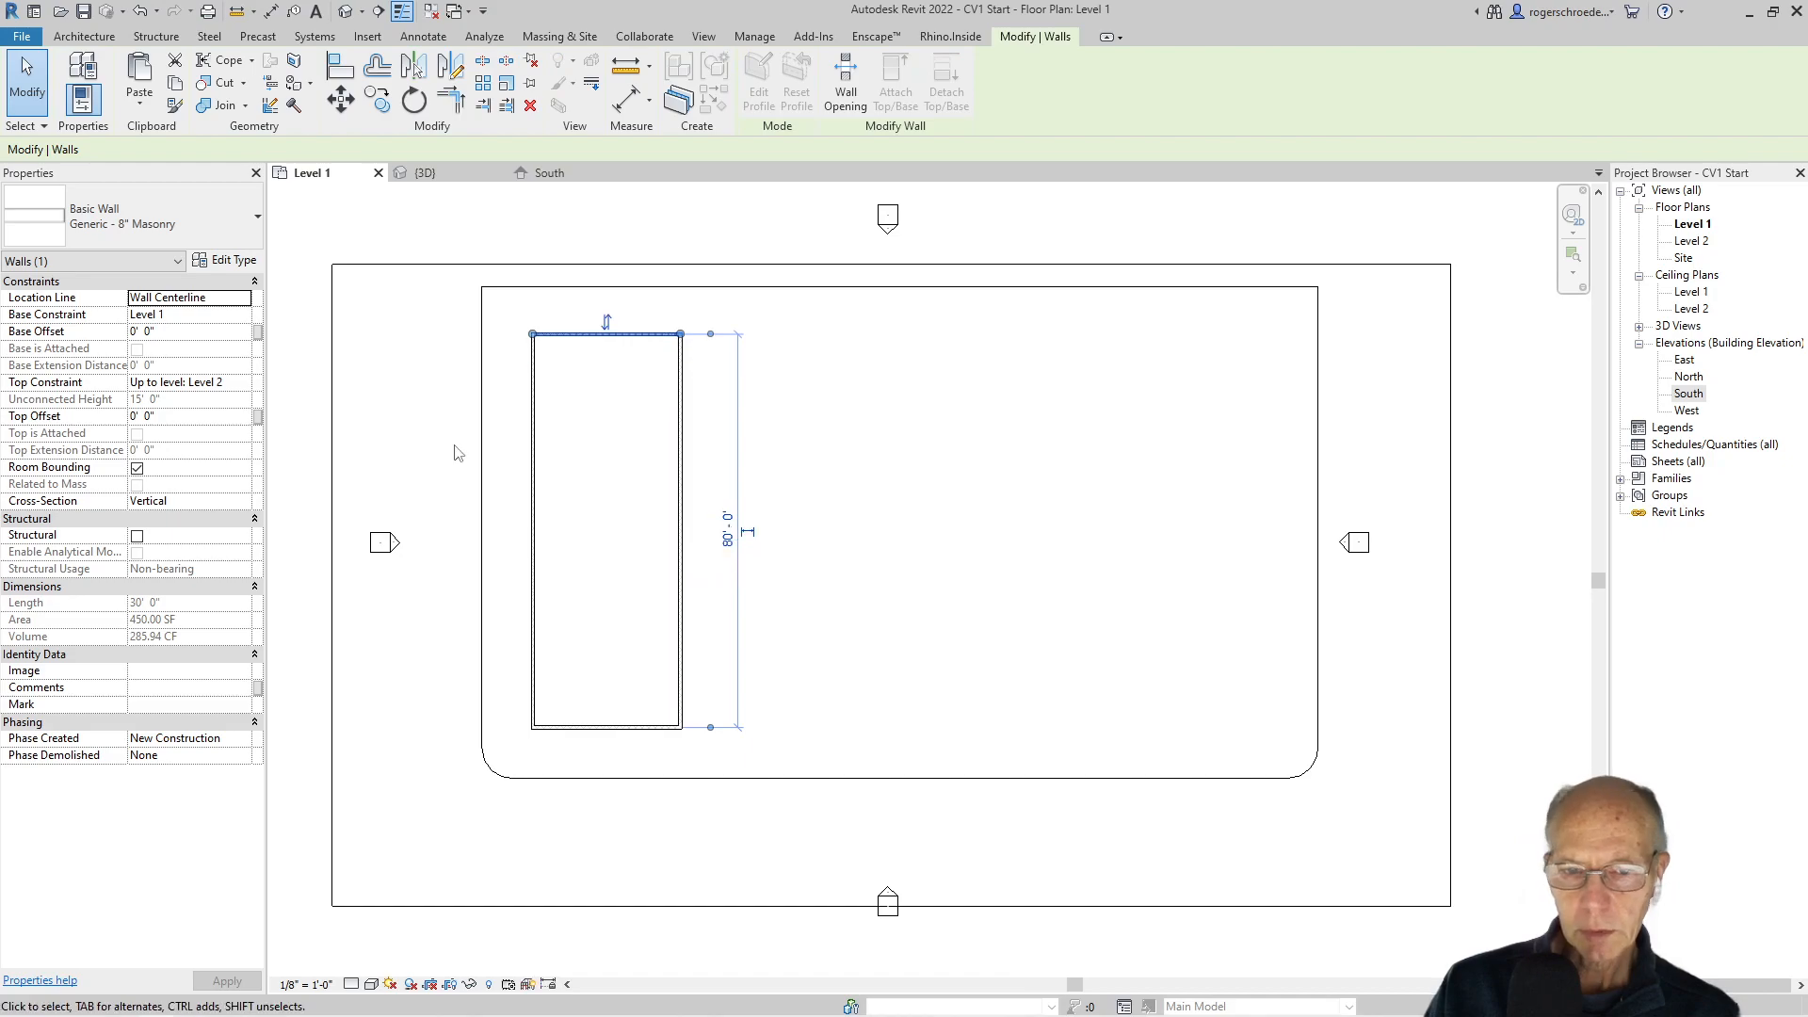
pyautogui.click(380, 463)
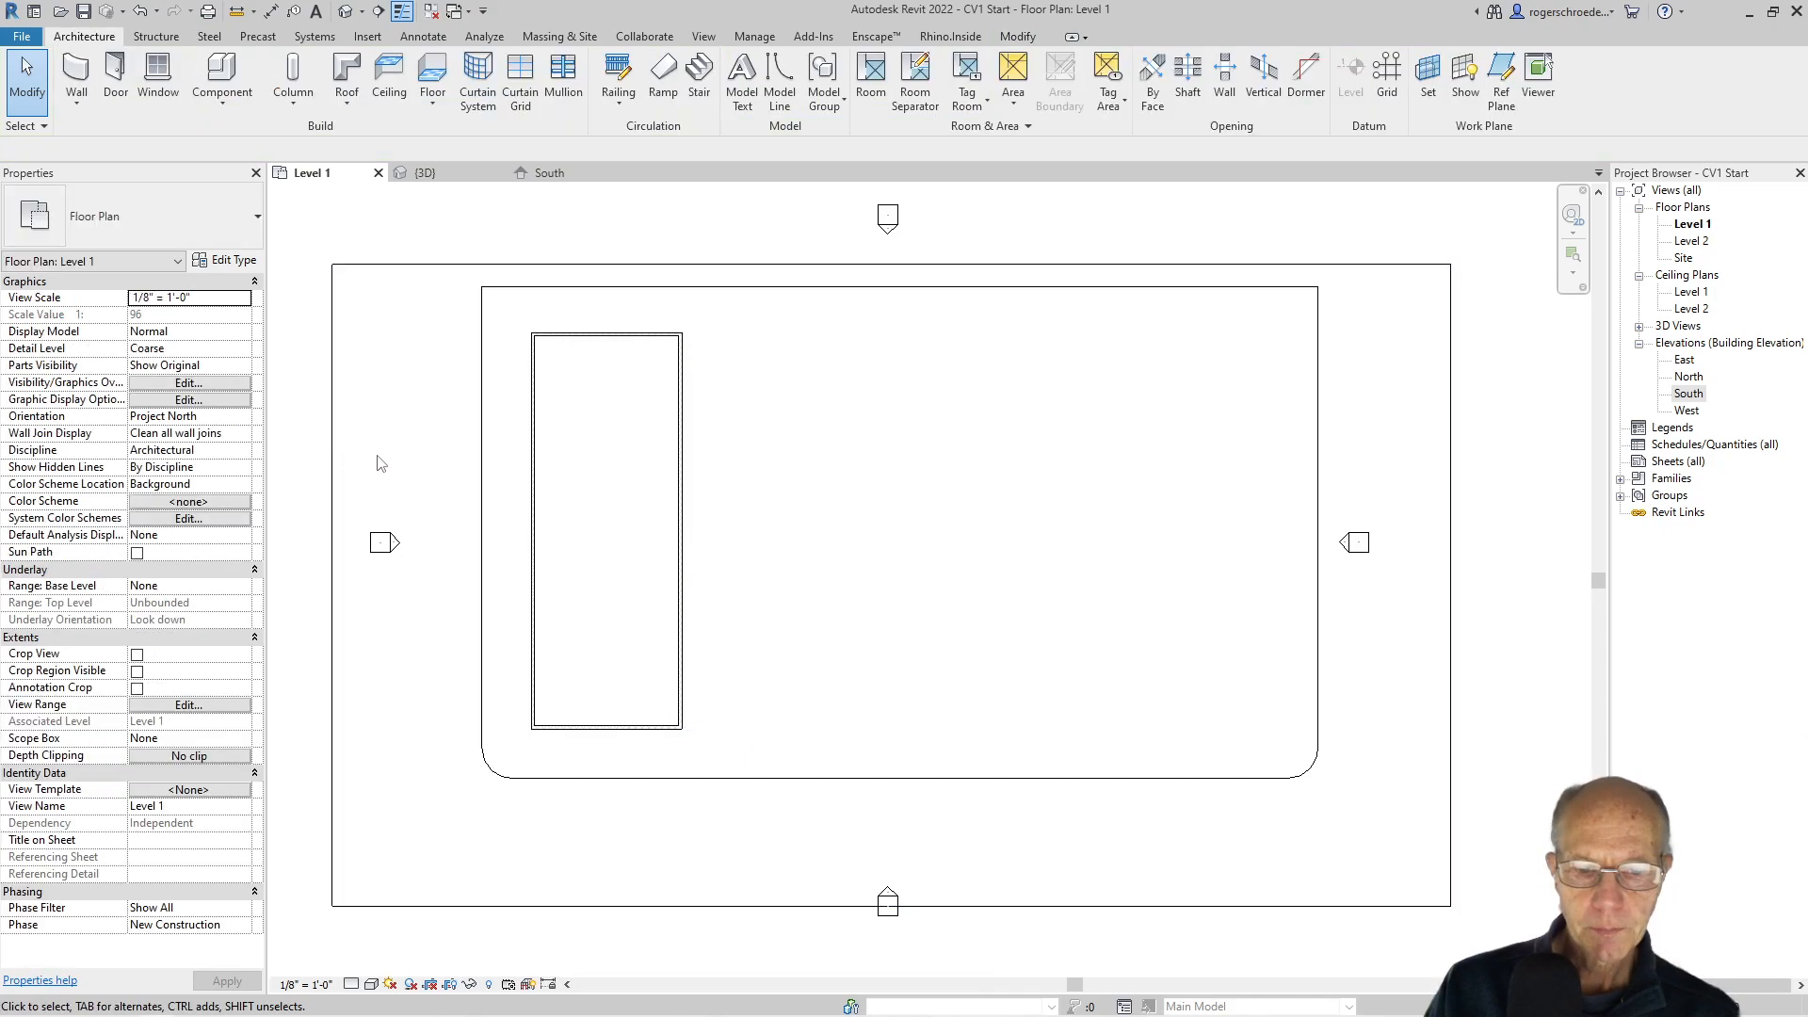
# Try a 40' building width by moving the east wall, and undo the change
pyautogui.click(682, 640)
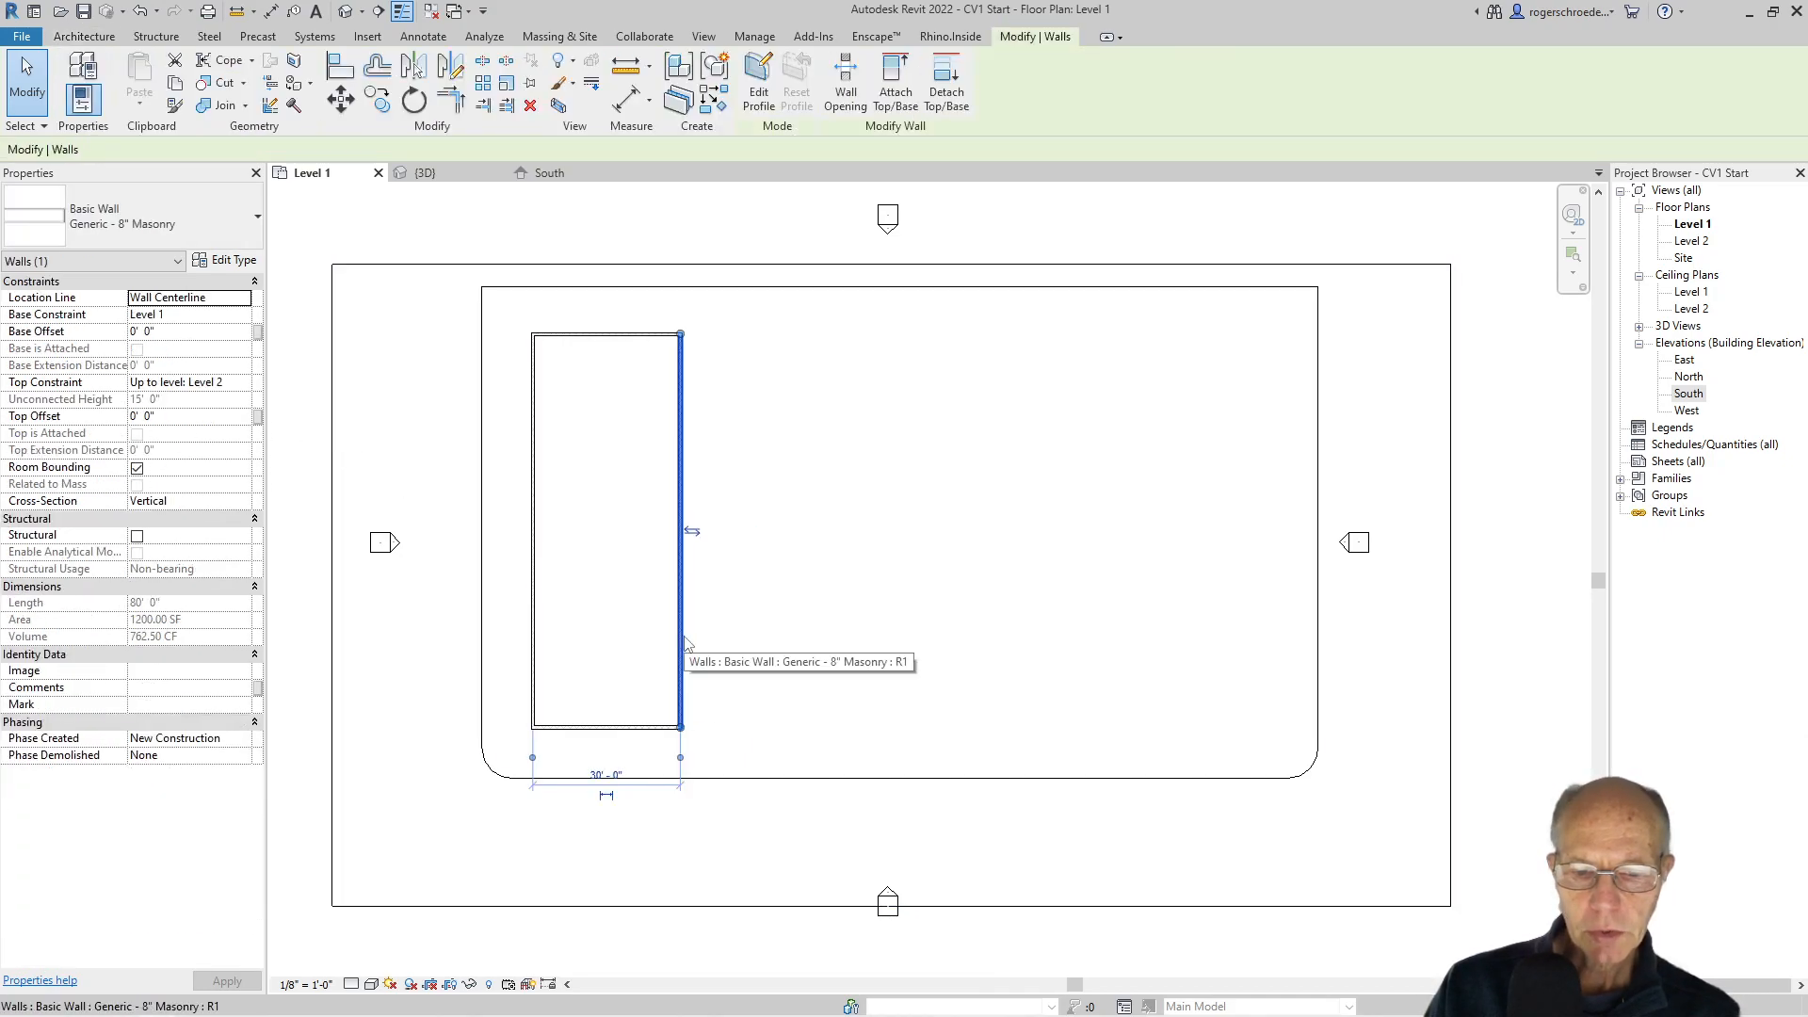
pyautogui.click(617, 774)
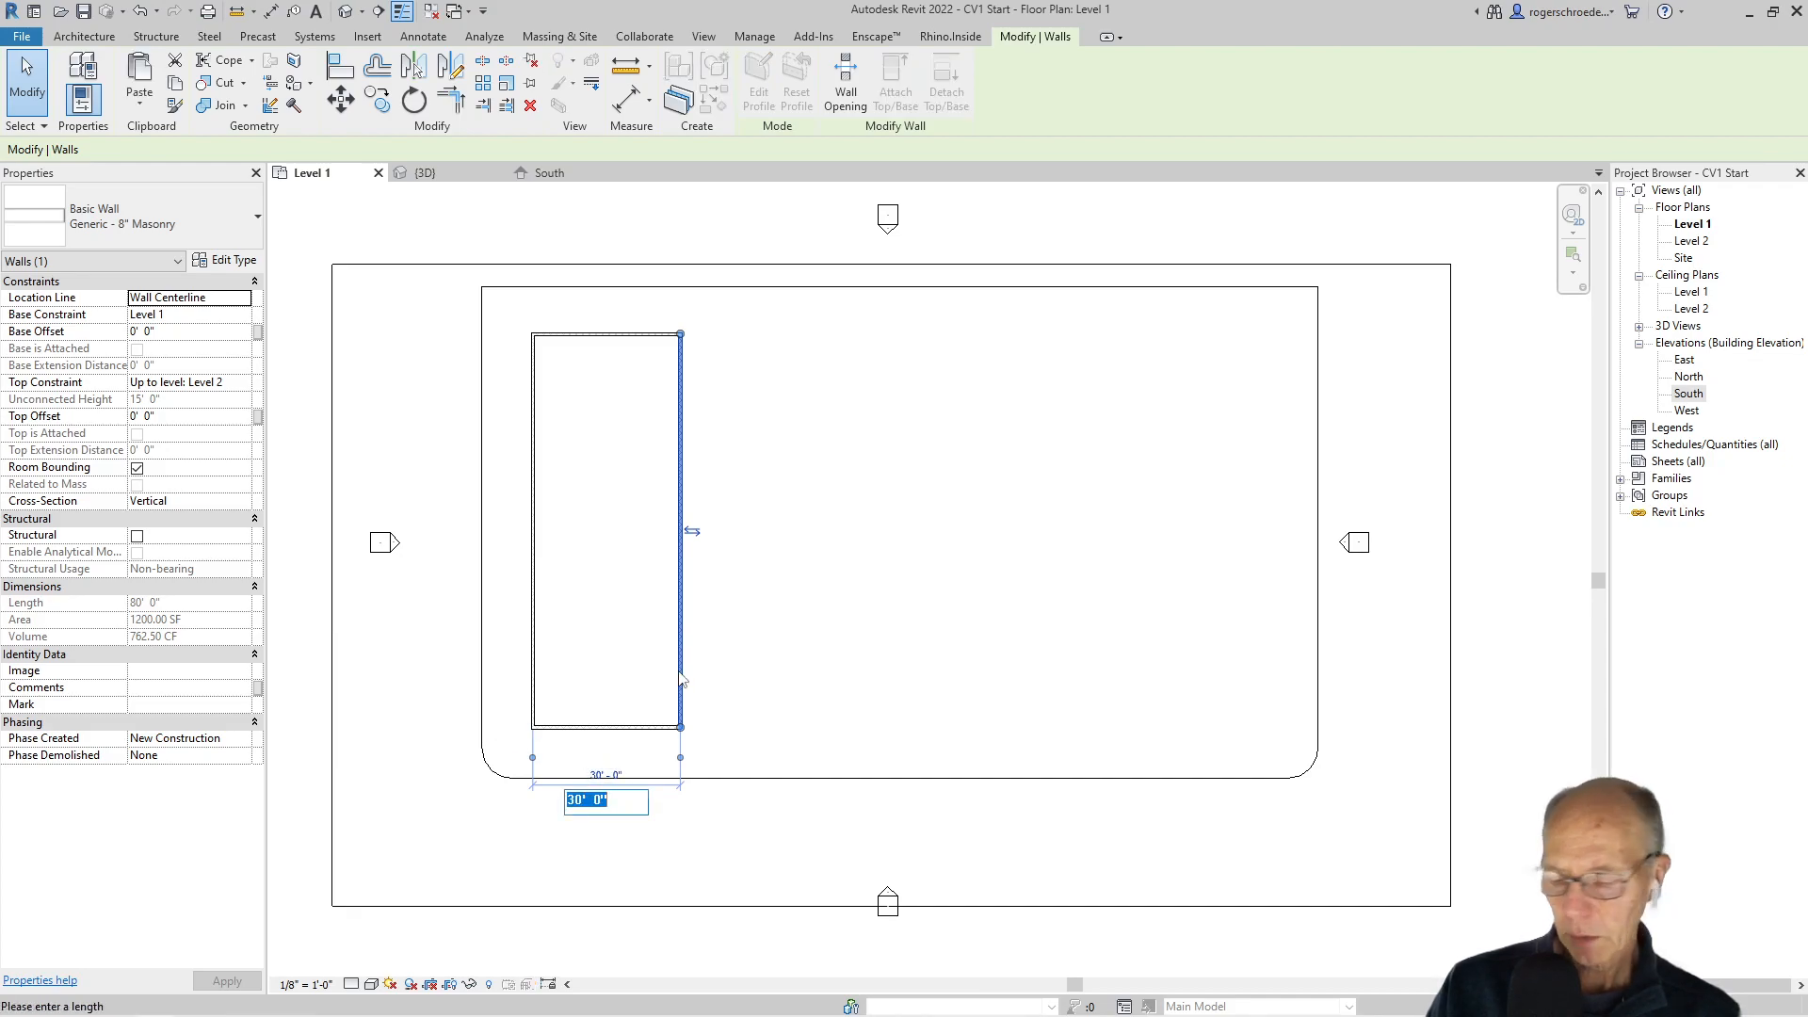
pyautogui.write('40')
pyautogui.press('Return')
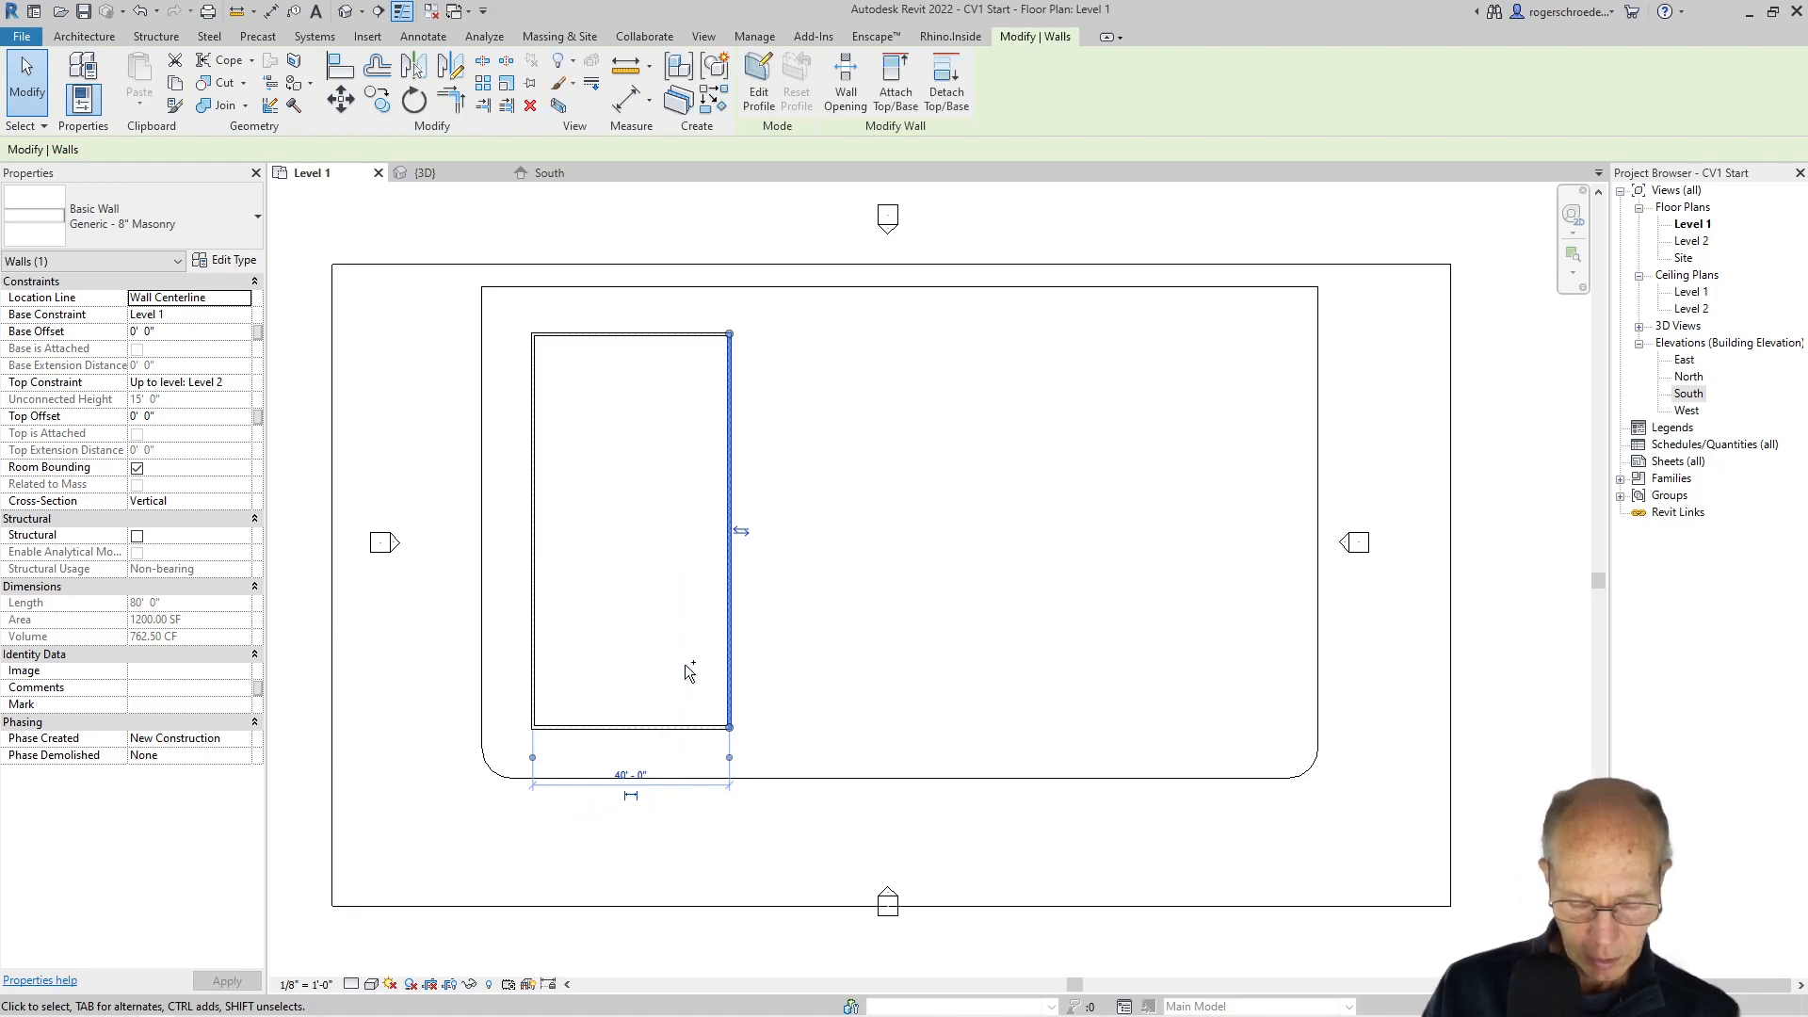
pyautogui.hotkey('ctrl', 'z')
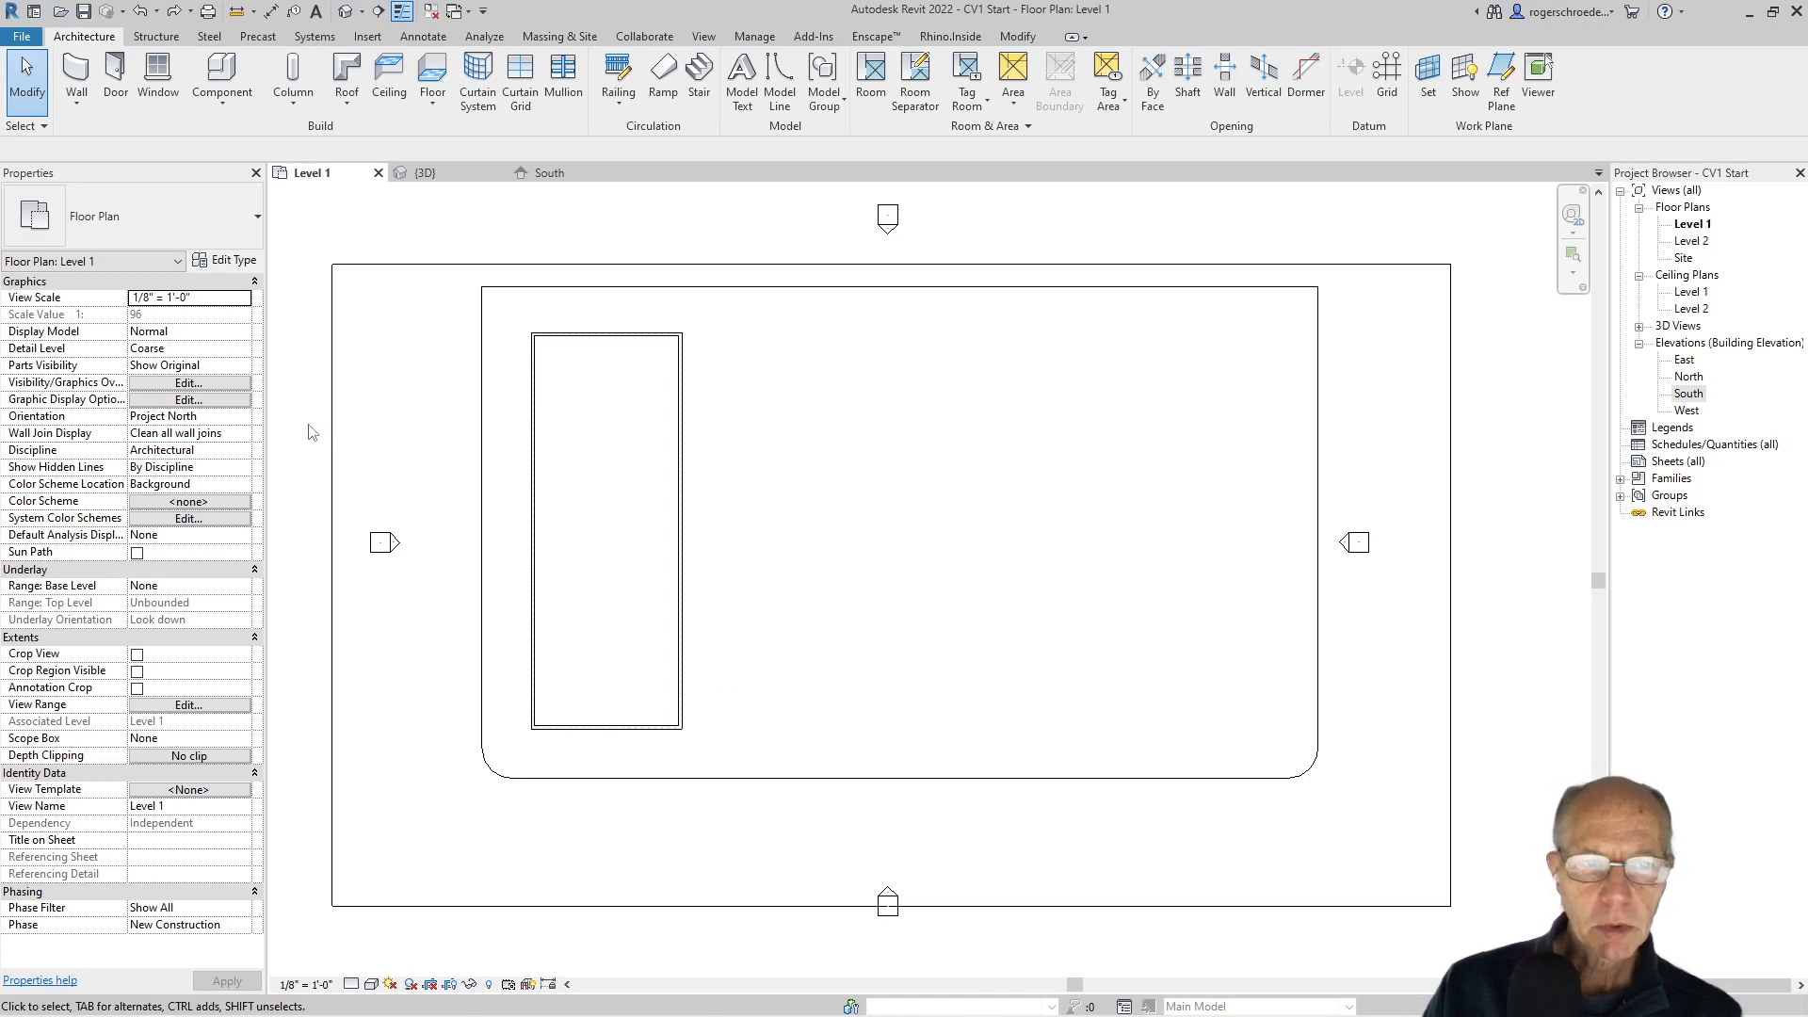
# Start a roof by footprint moved to Level 2, with slope-defining edges and a 2' overhang
pyautogui.click(348, 105)
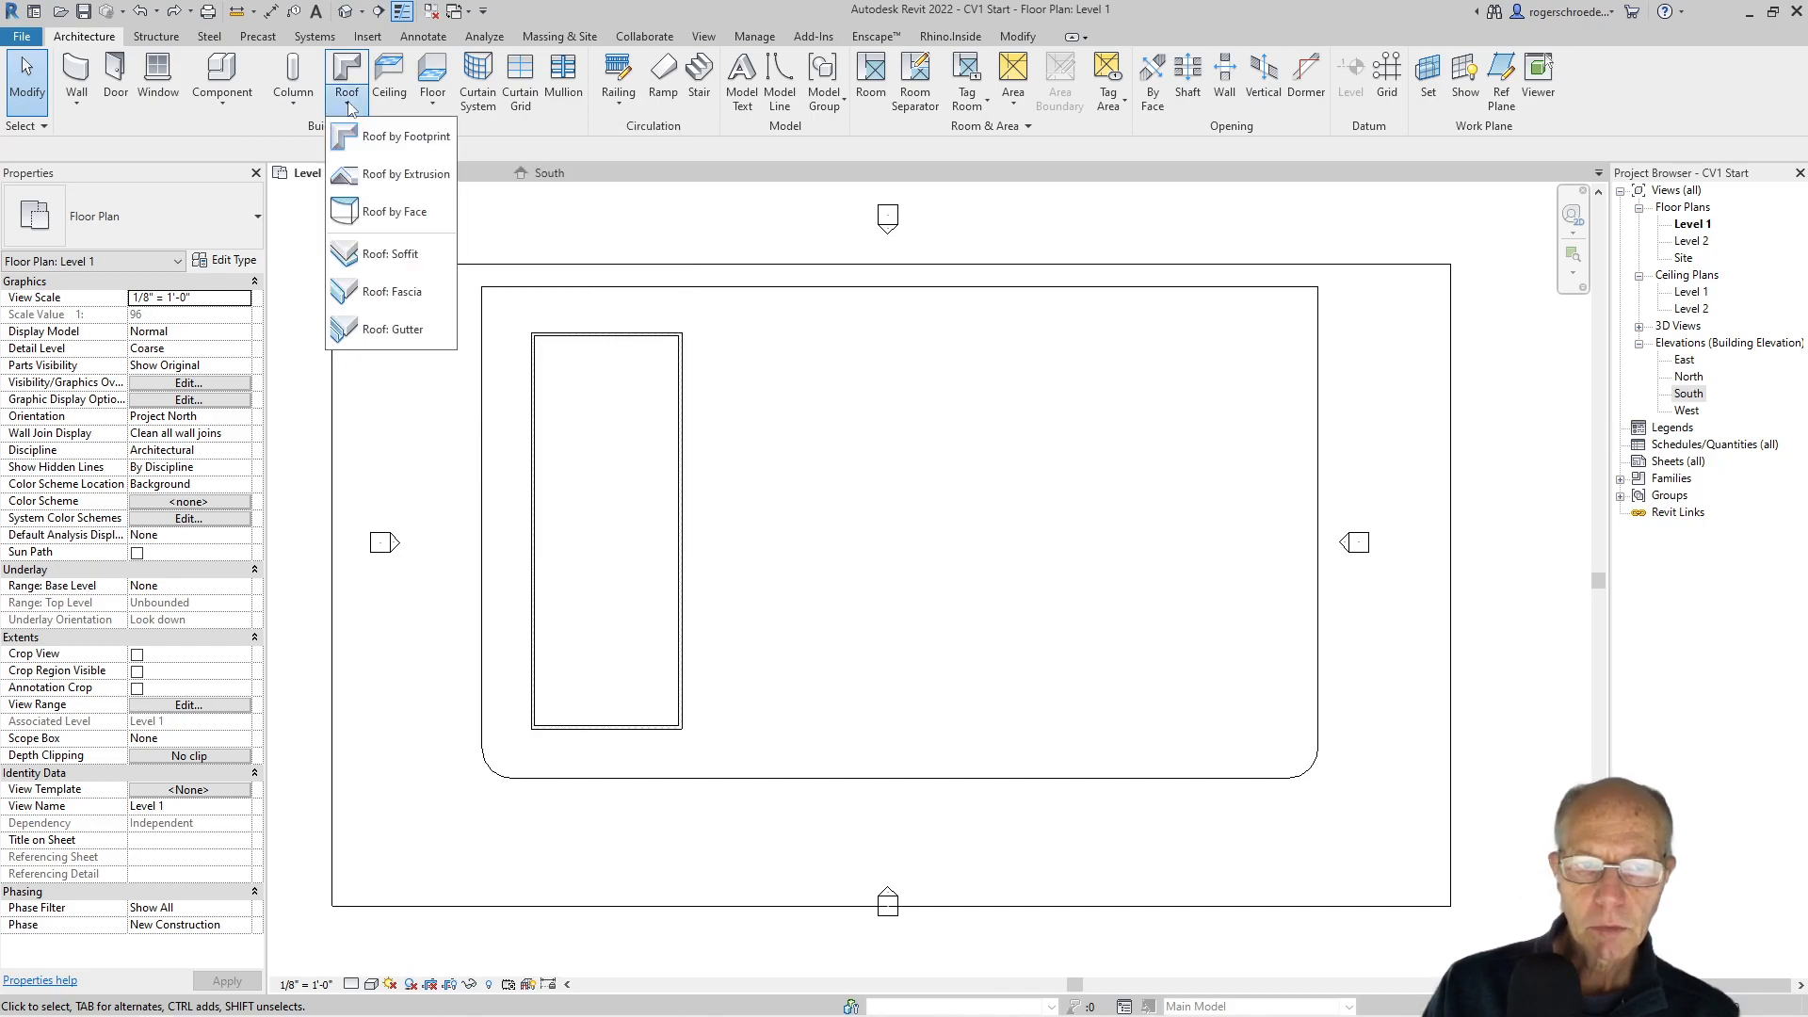
pyautogui.click(388, 137)
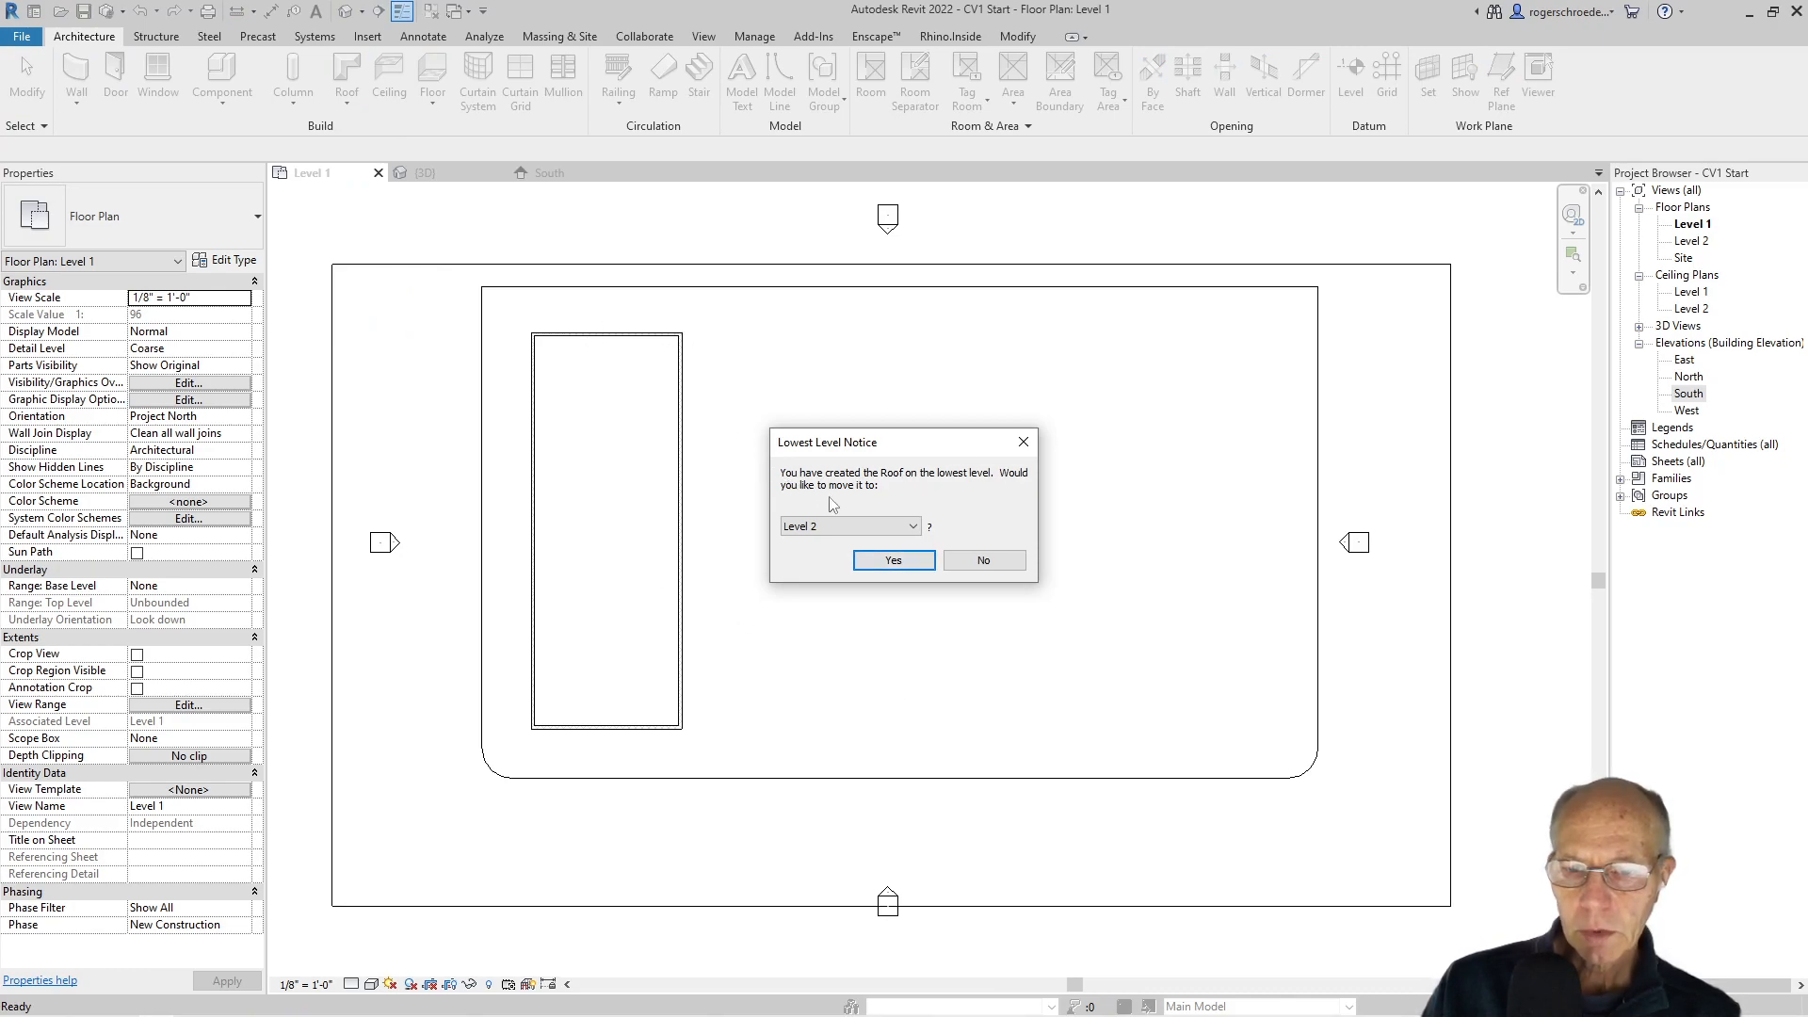
pyautogui.click(884, 565)
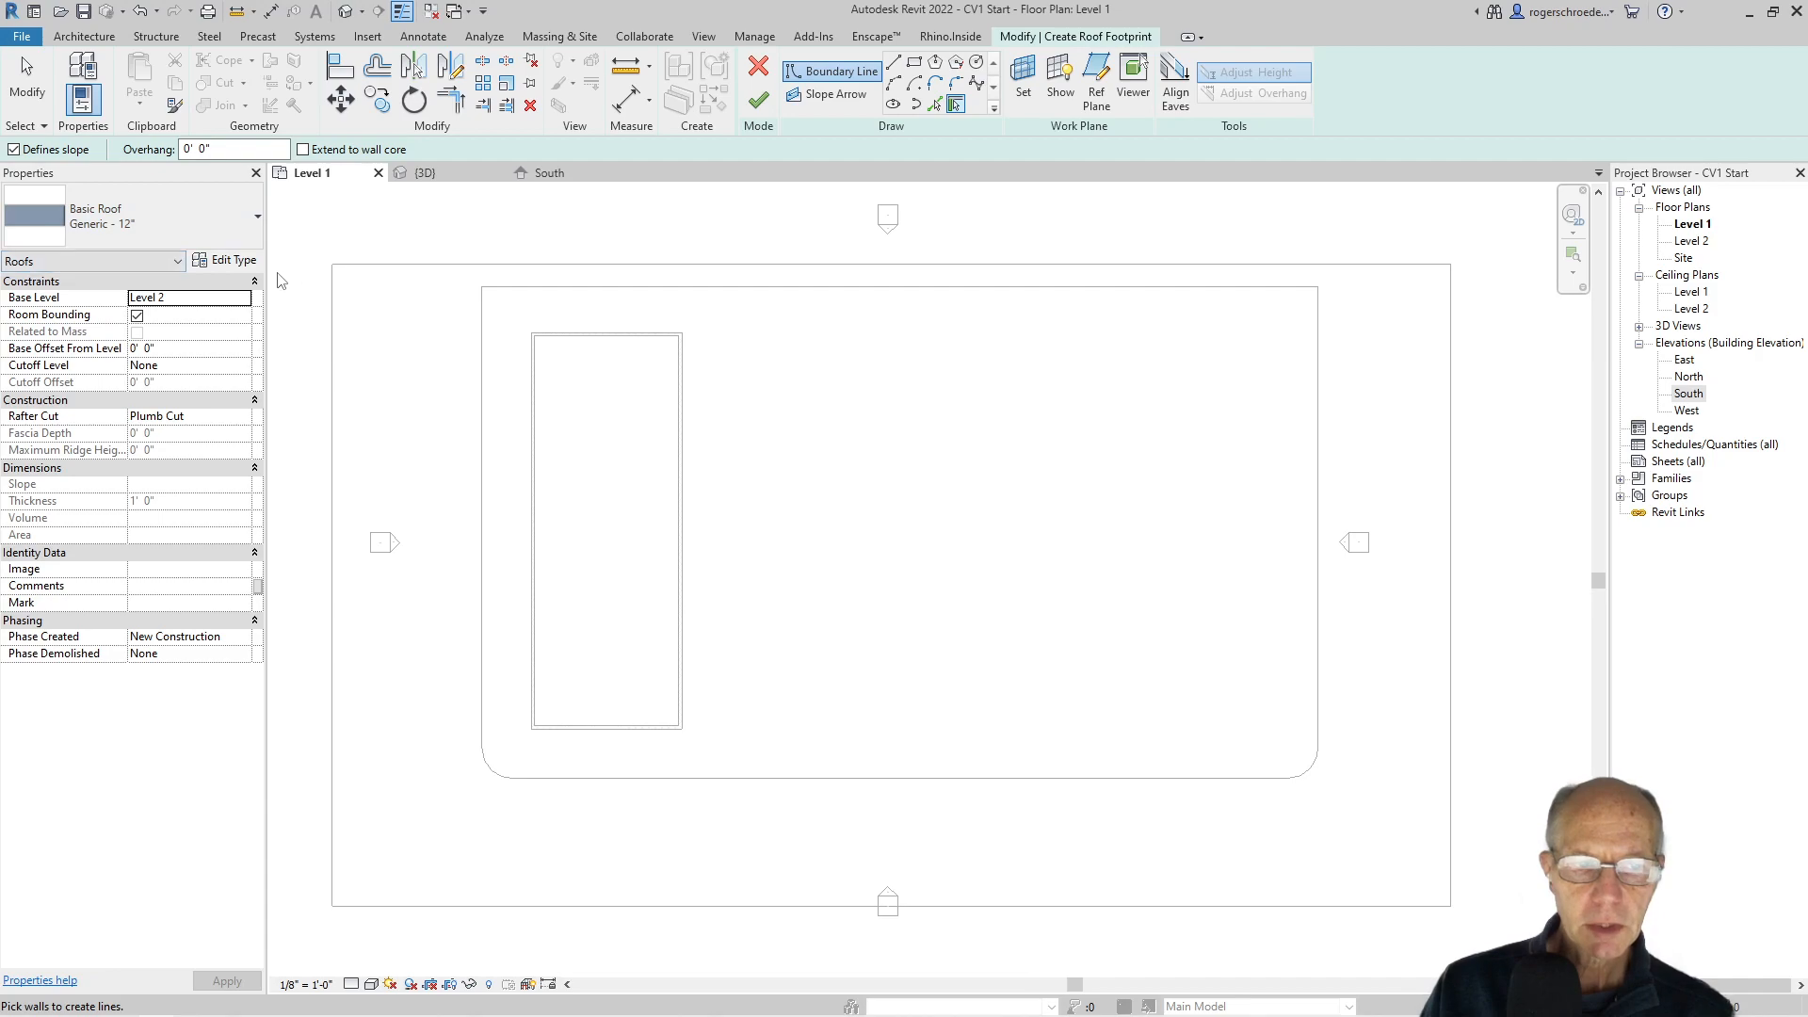
pyautogui.click(14, 150)
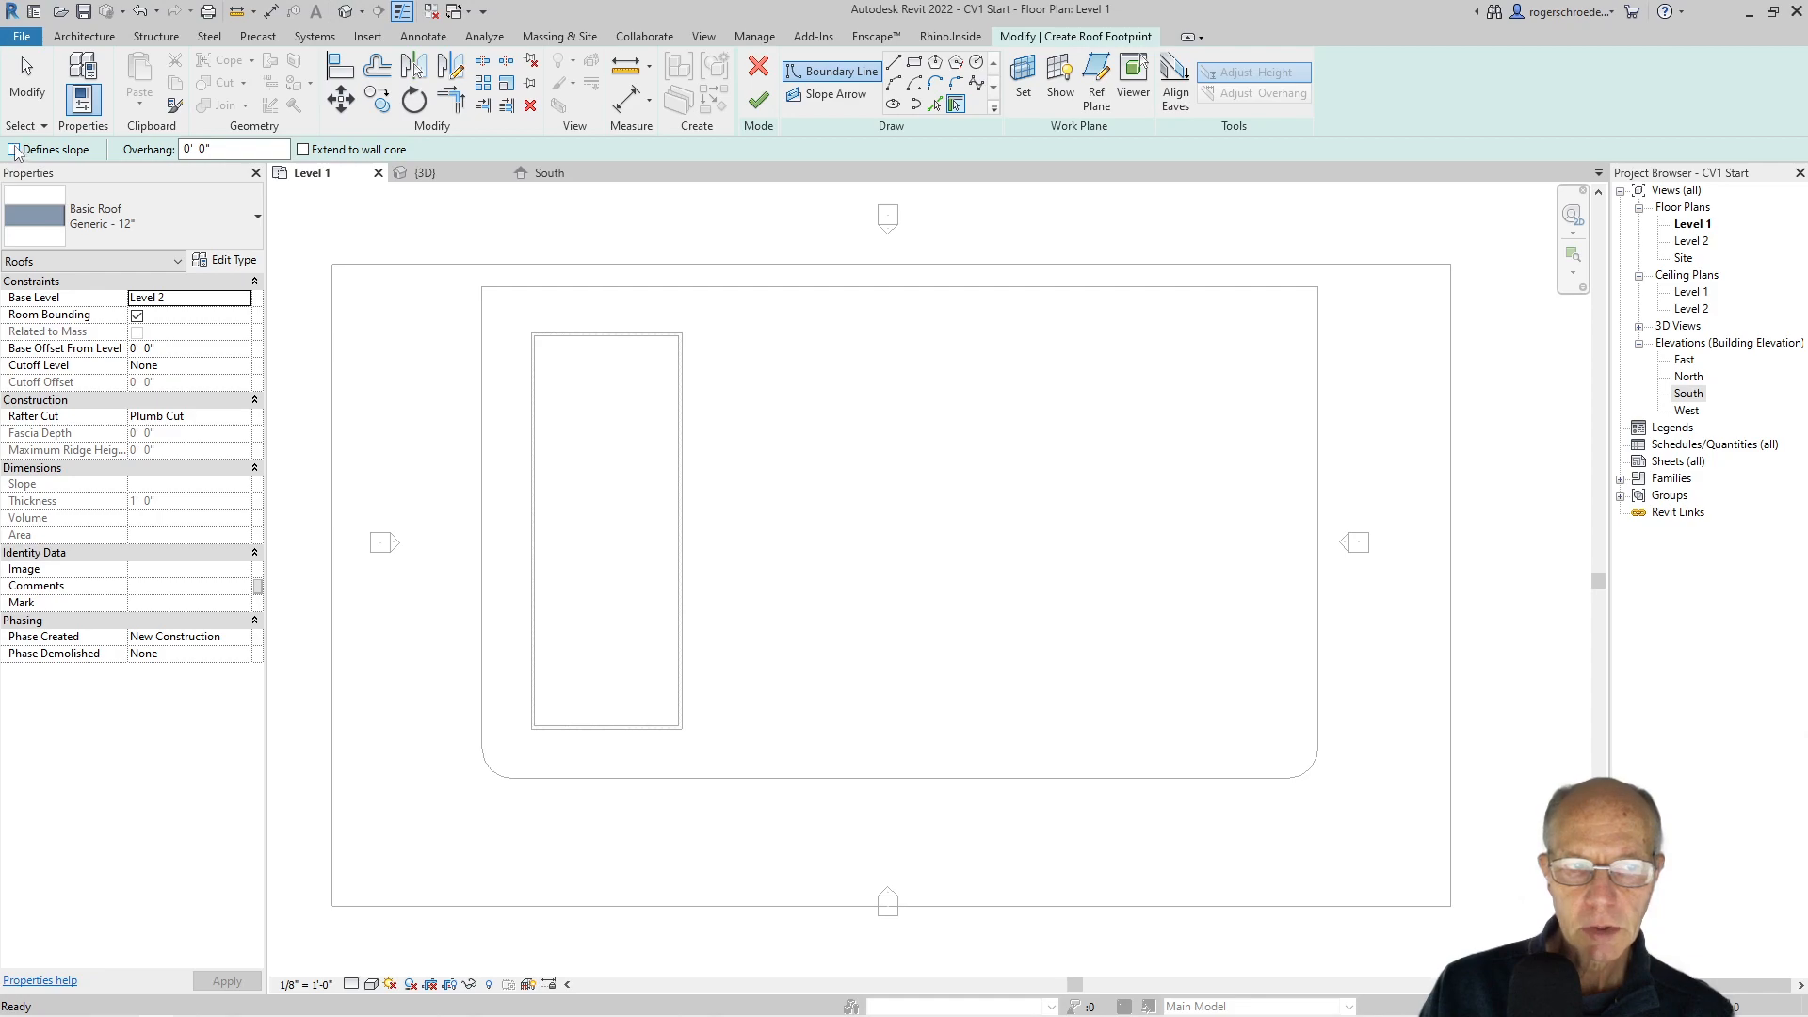
pyautogui.click(14, 150)
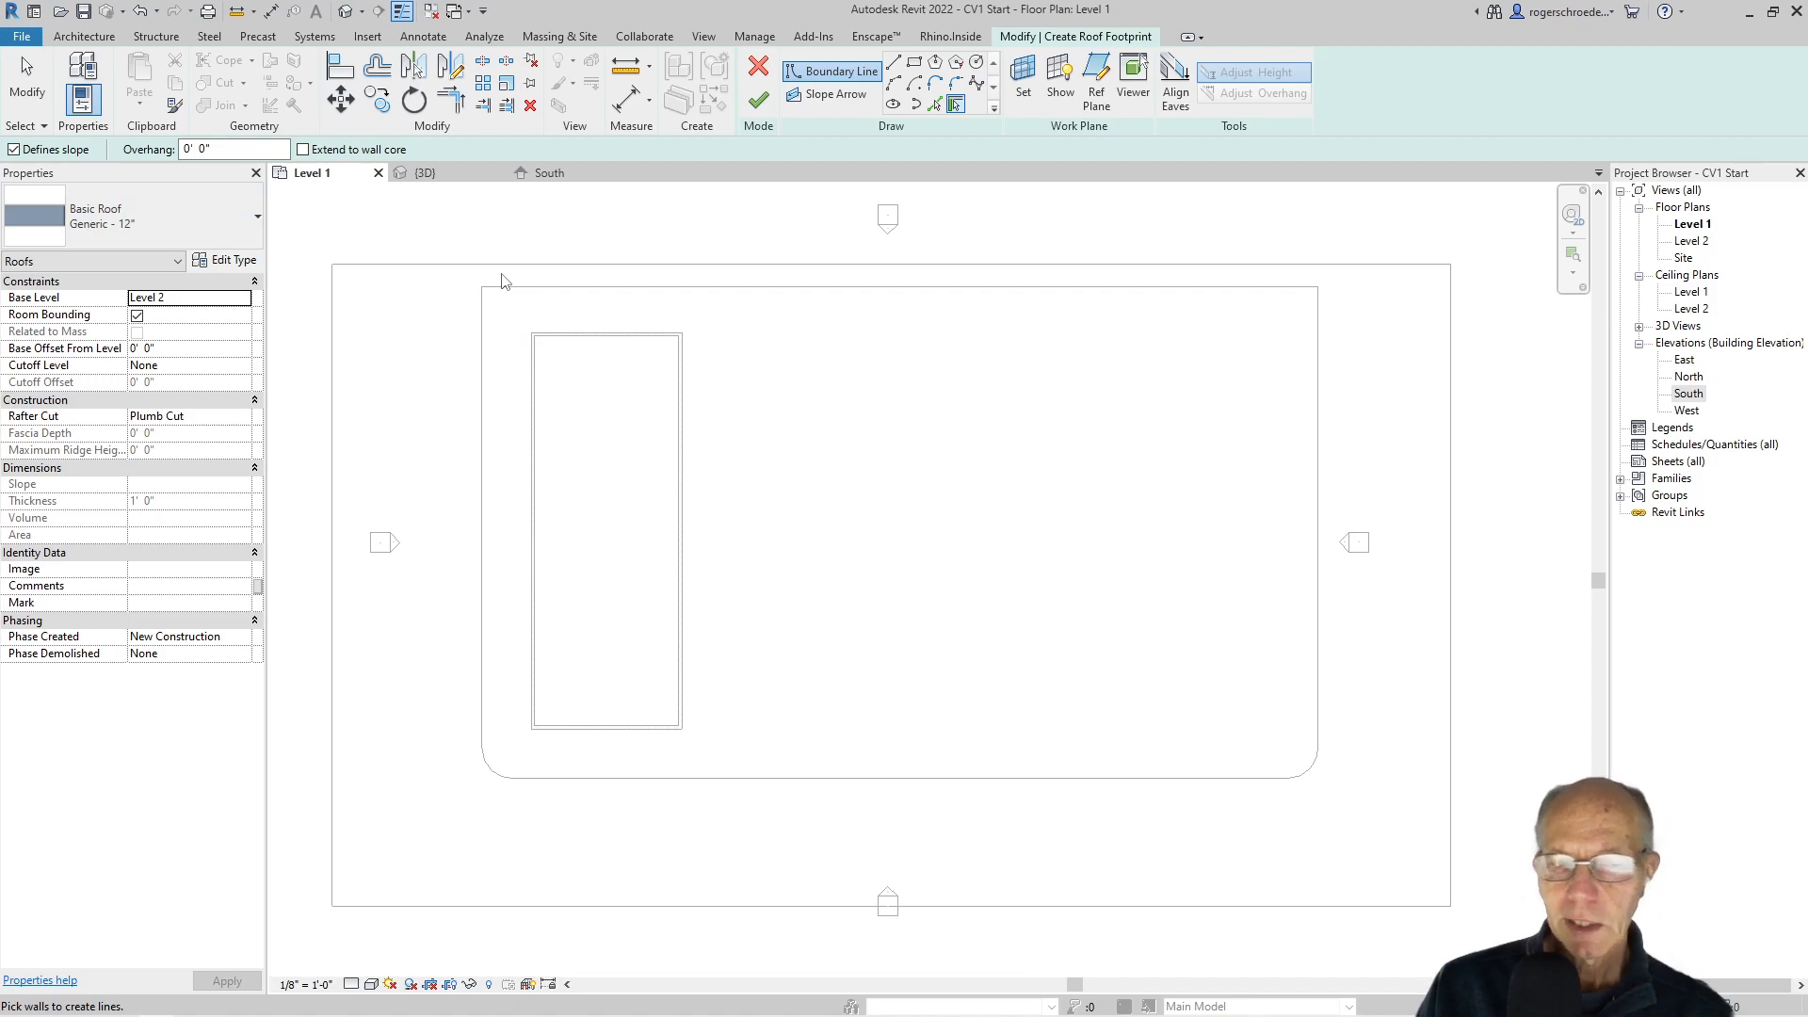
pyautogui.doubleClick(189, 149)
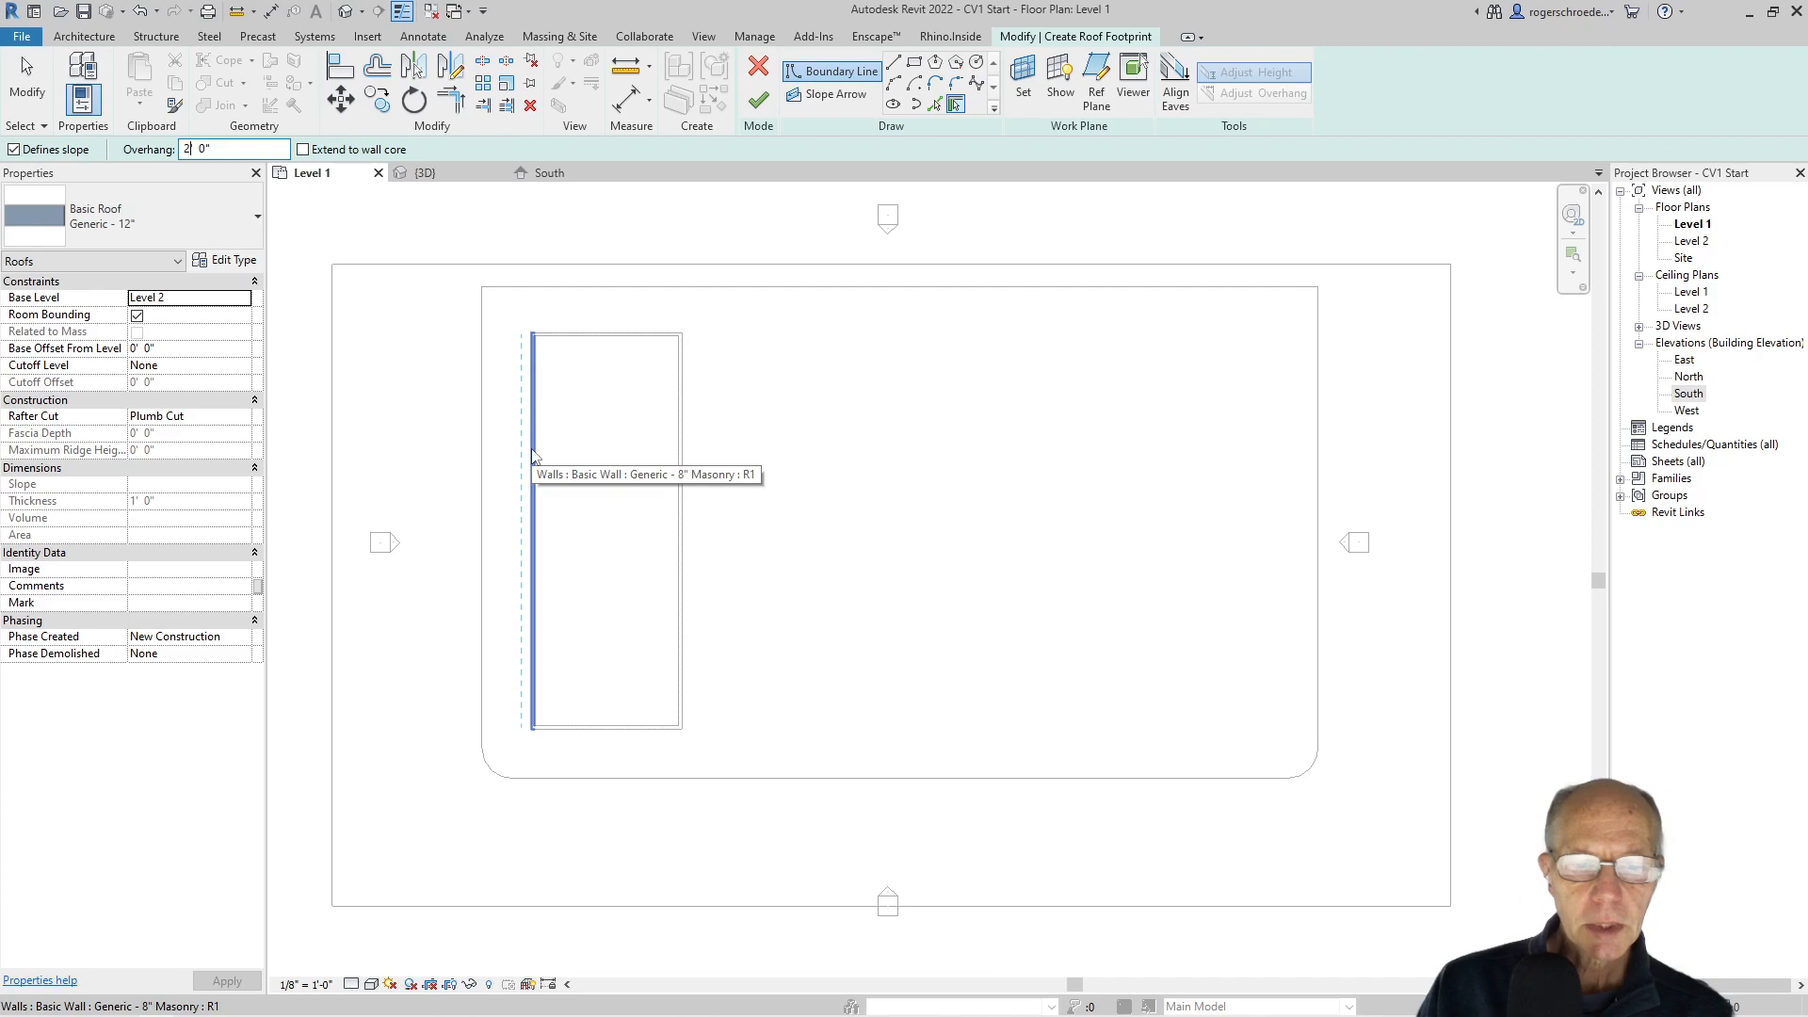
# Create the roof boundary from the building's four exterior walls and finish the hip roof
pyautogui.scroll(3, 579, 436)
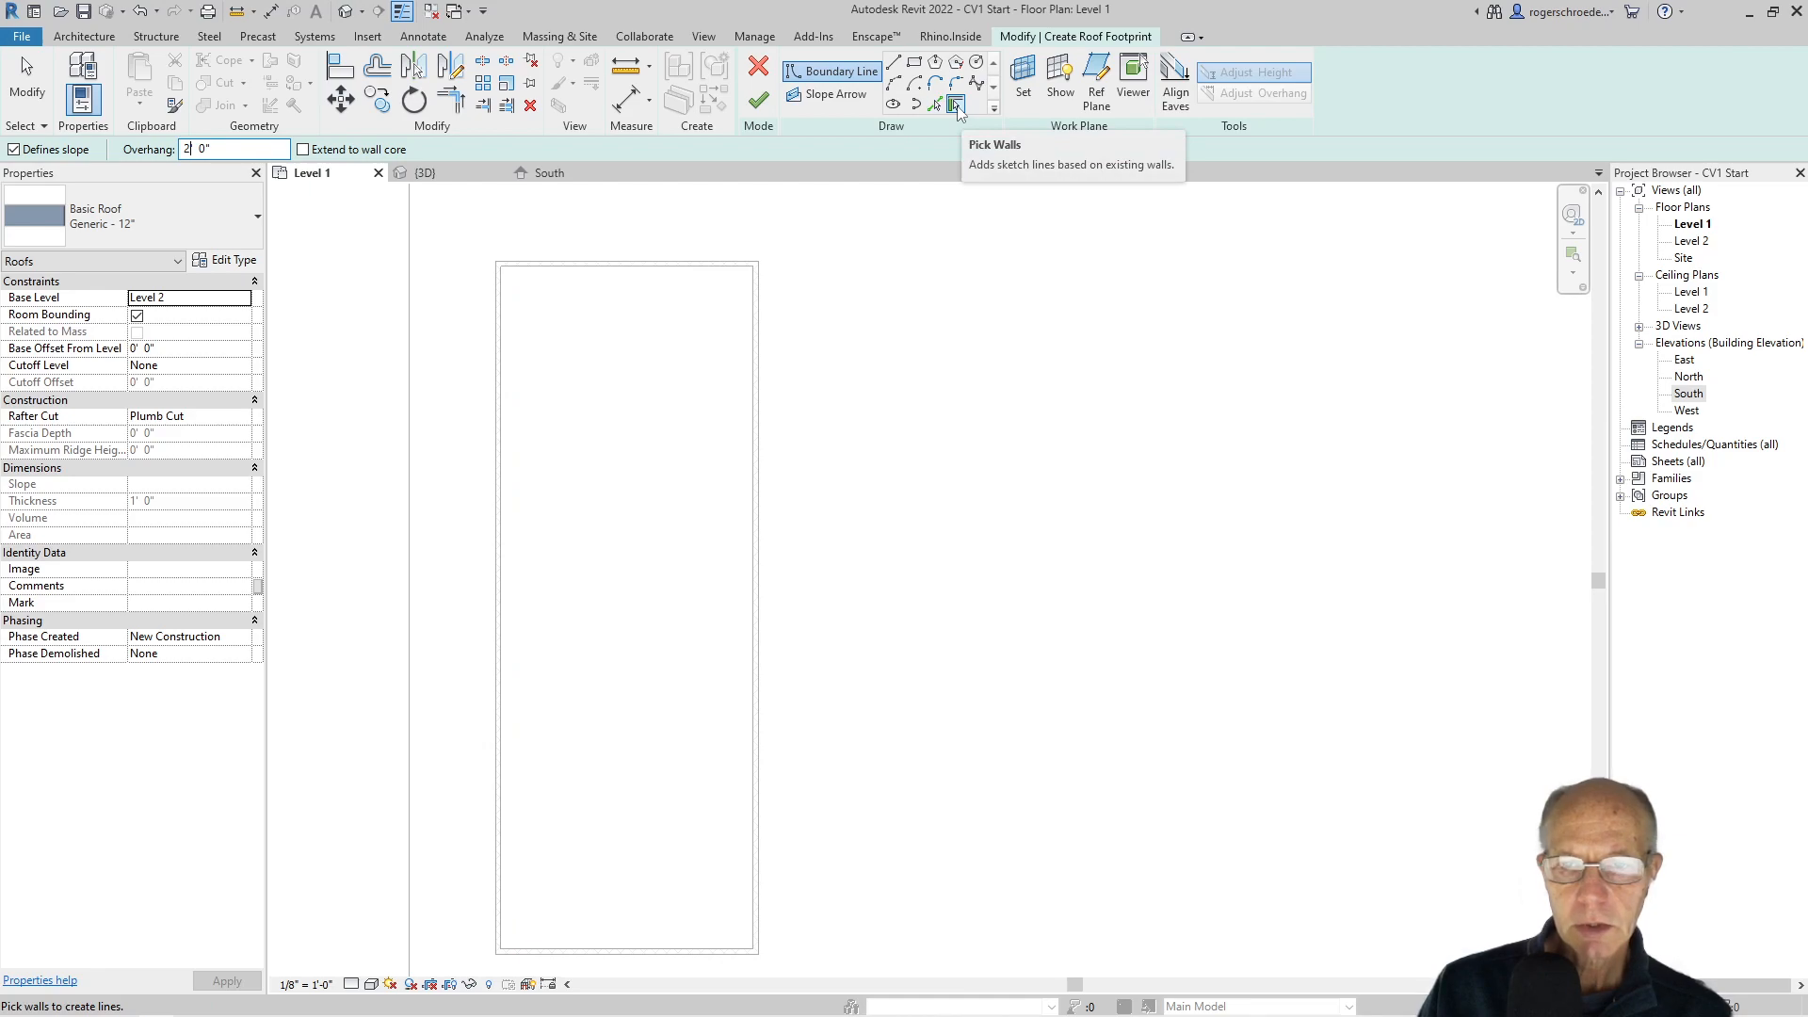
pyautogui.click(500, 347)
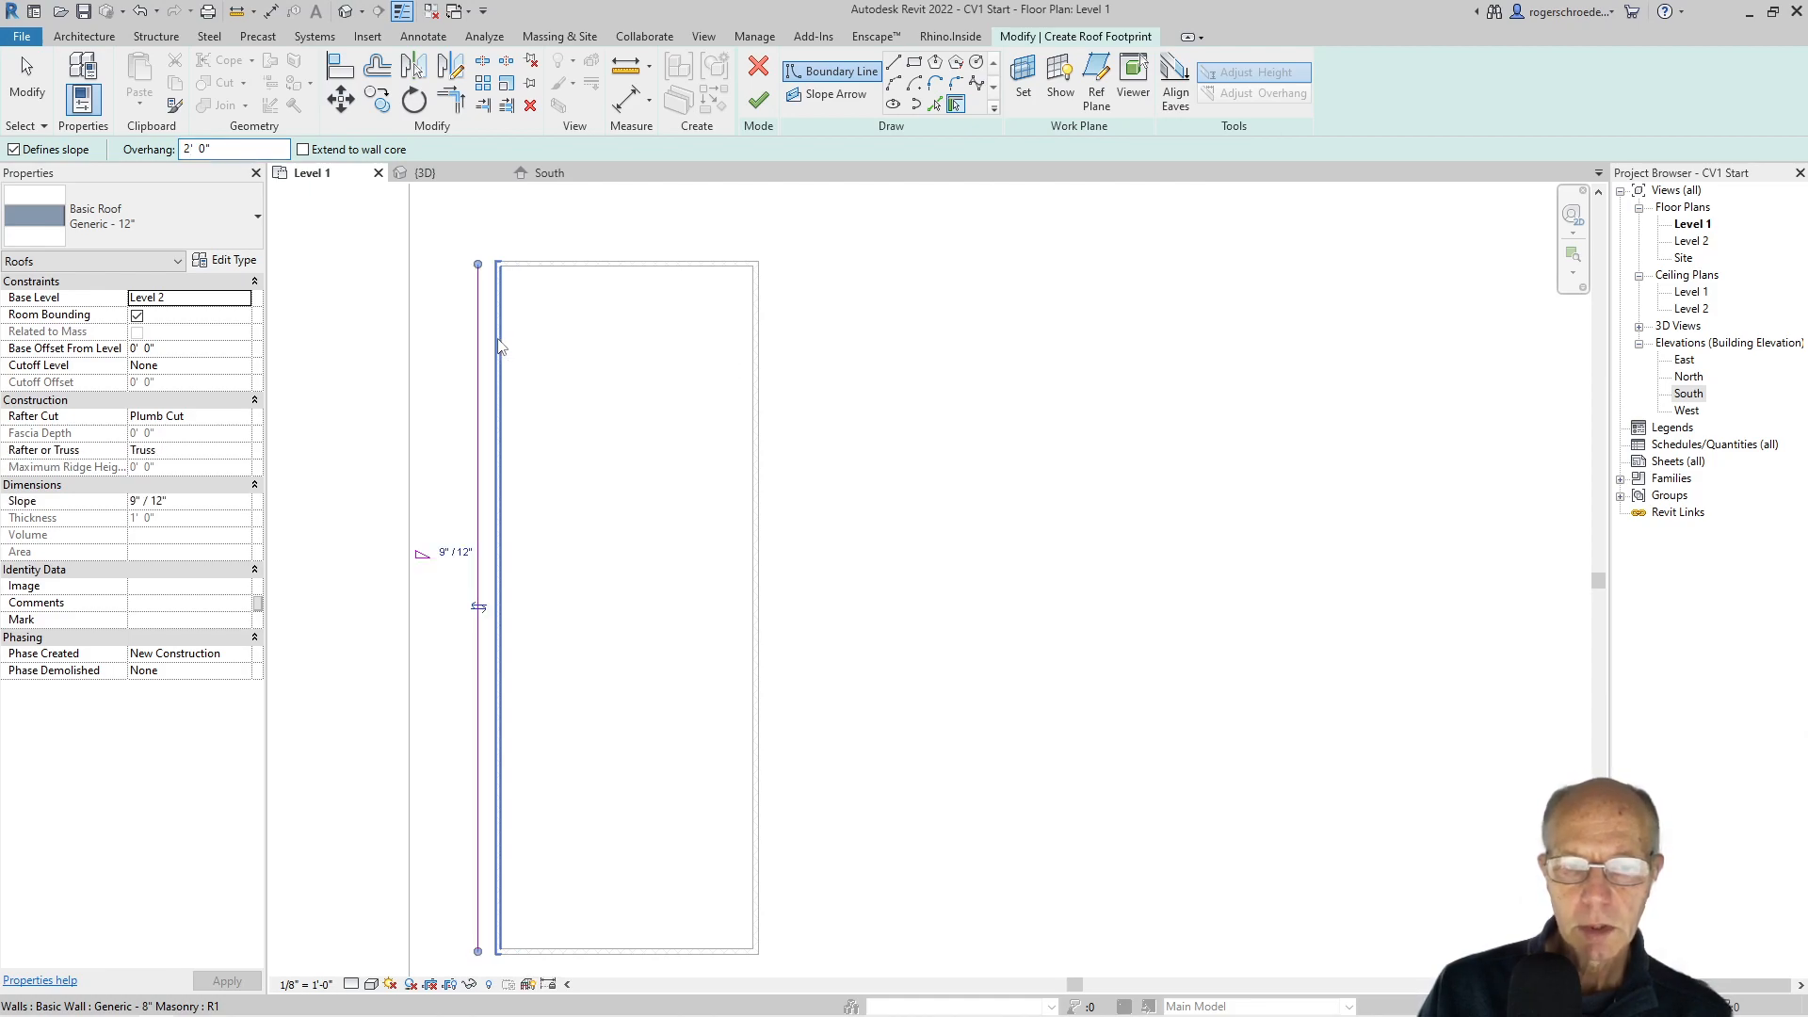
pyautogui.click(560, 266)
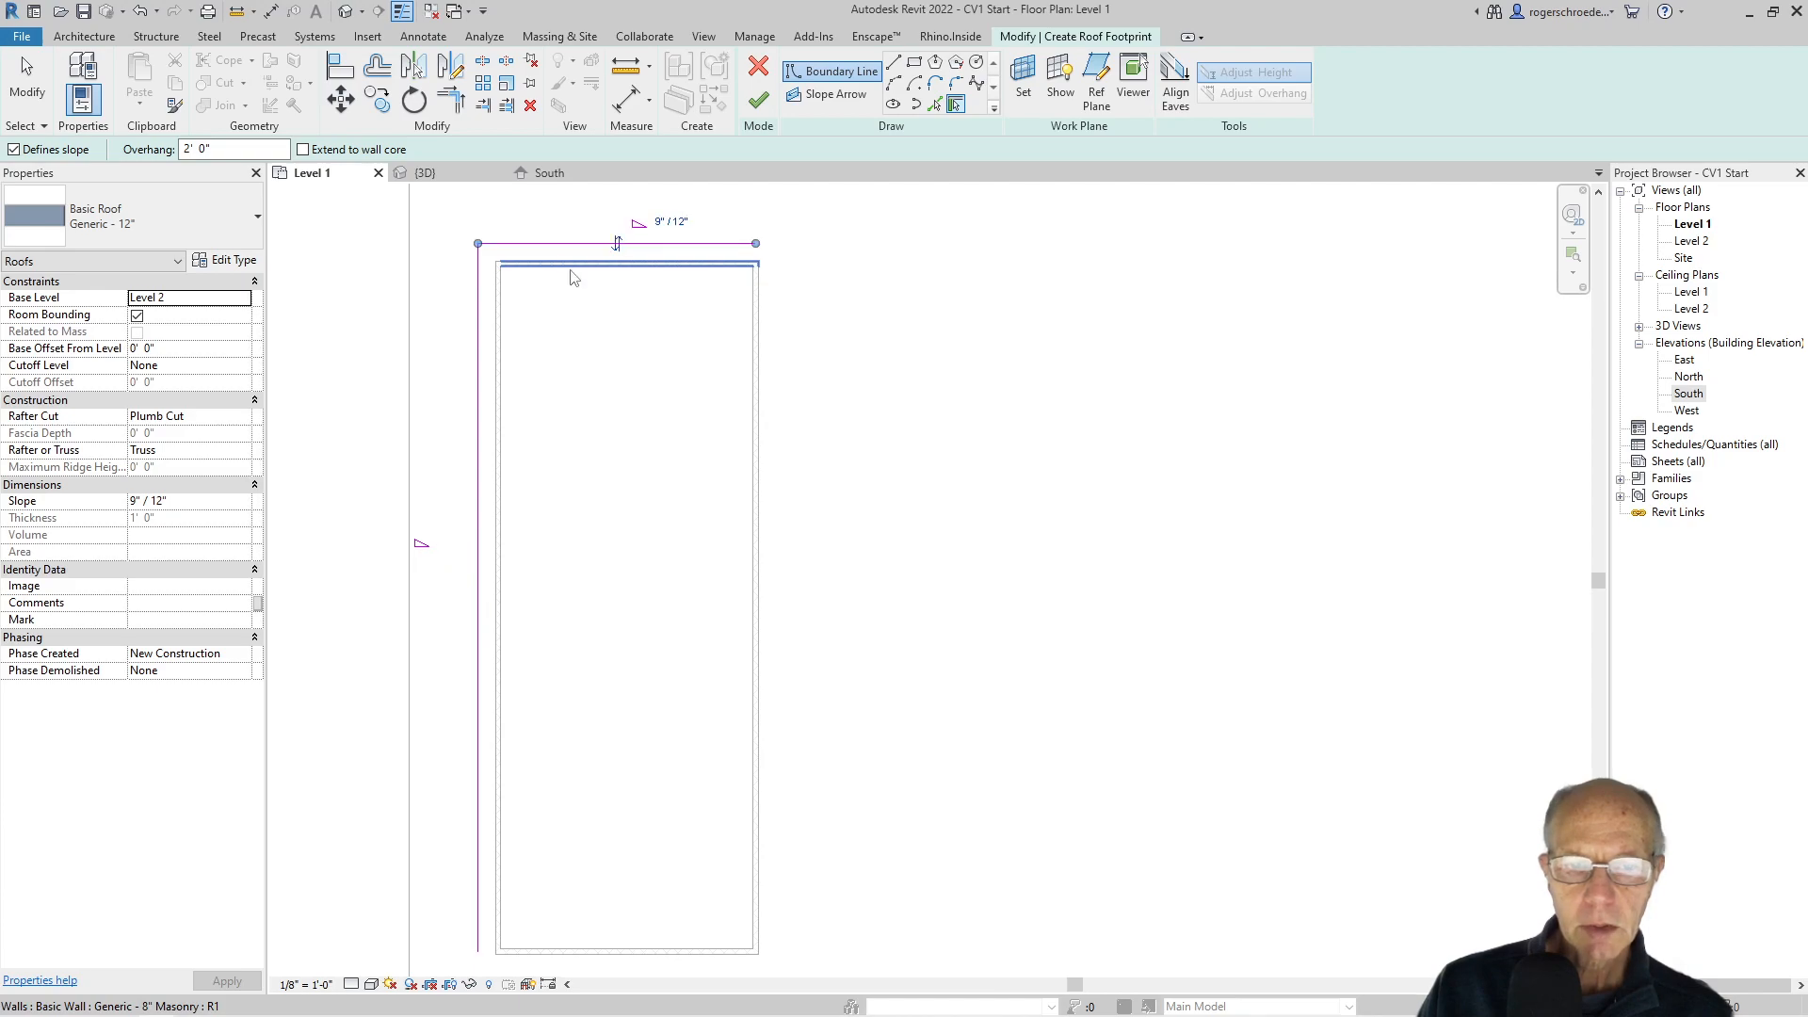
pyautogui.click(751, 501)
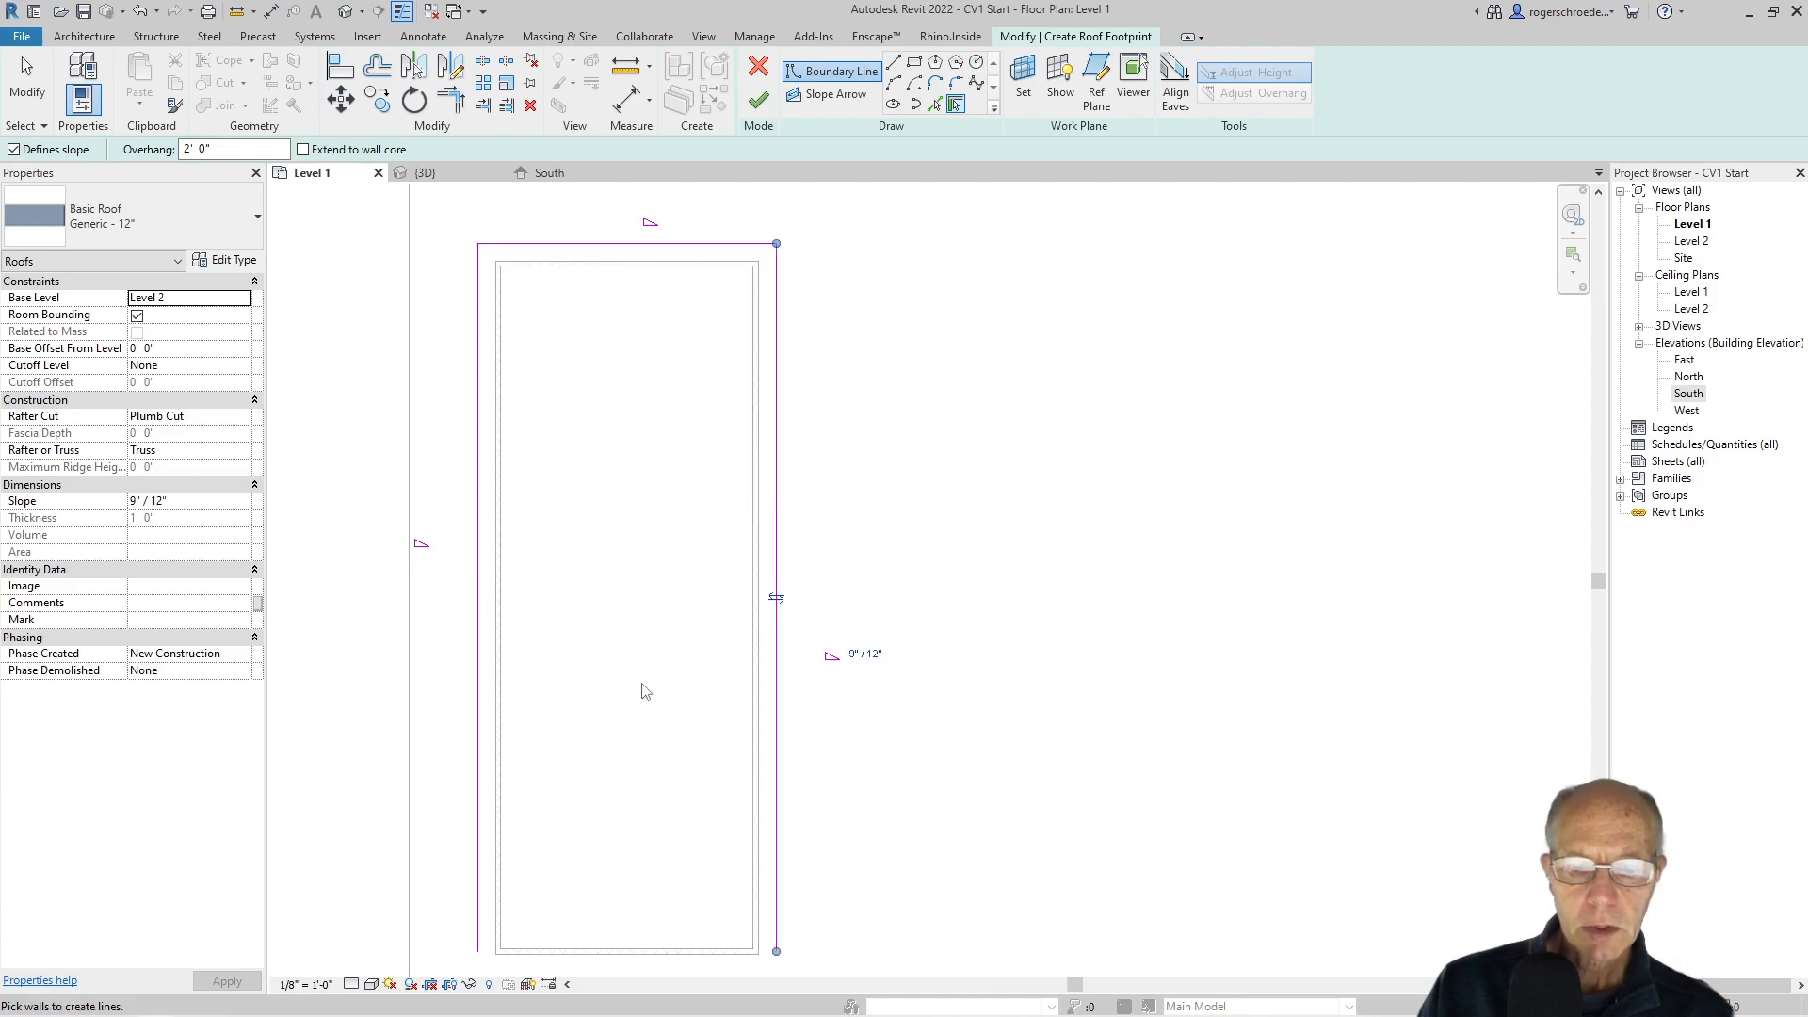
pyautogui.click(694, 959)
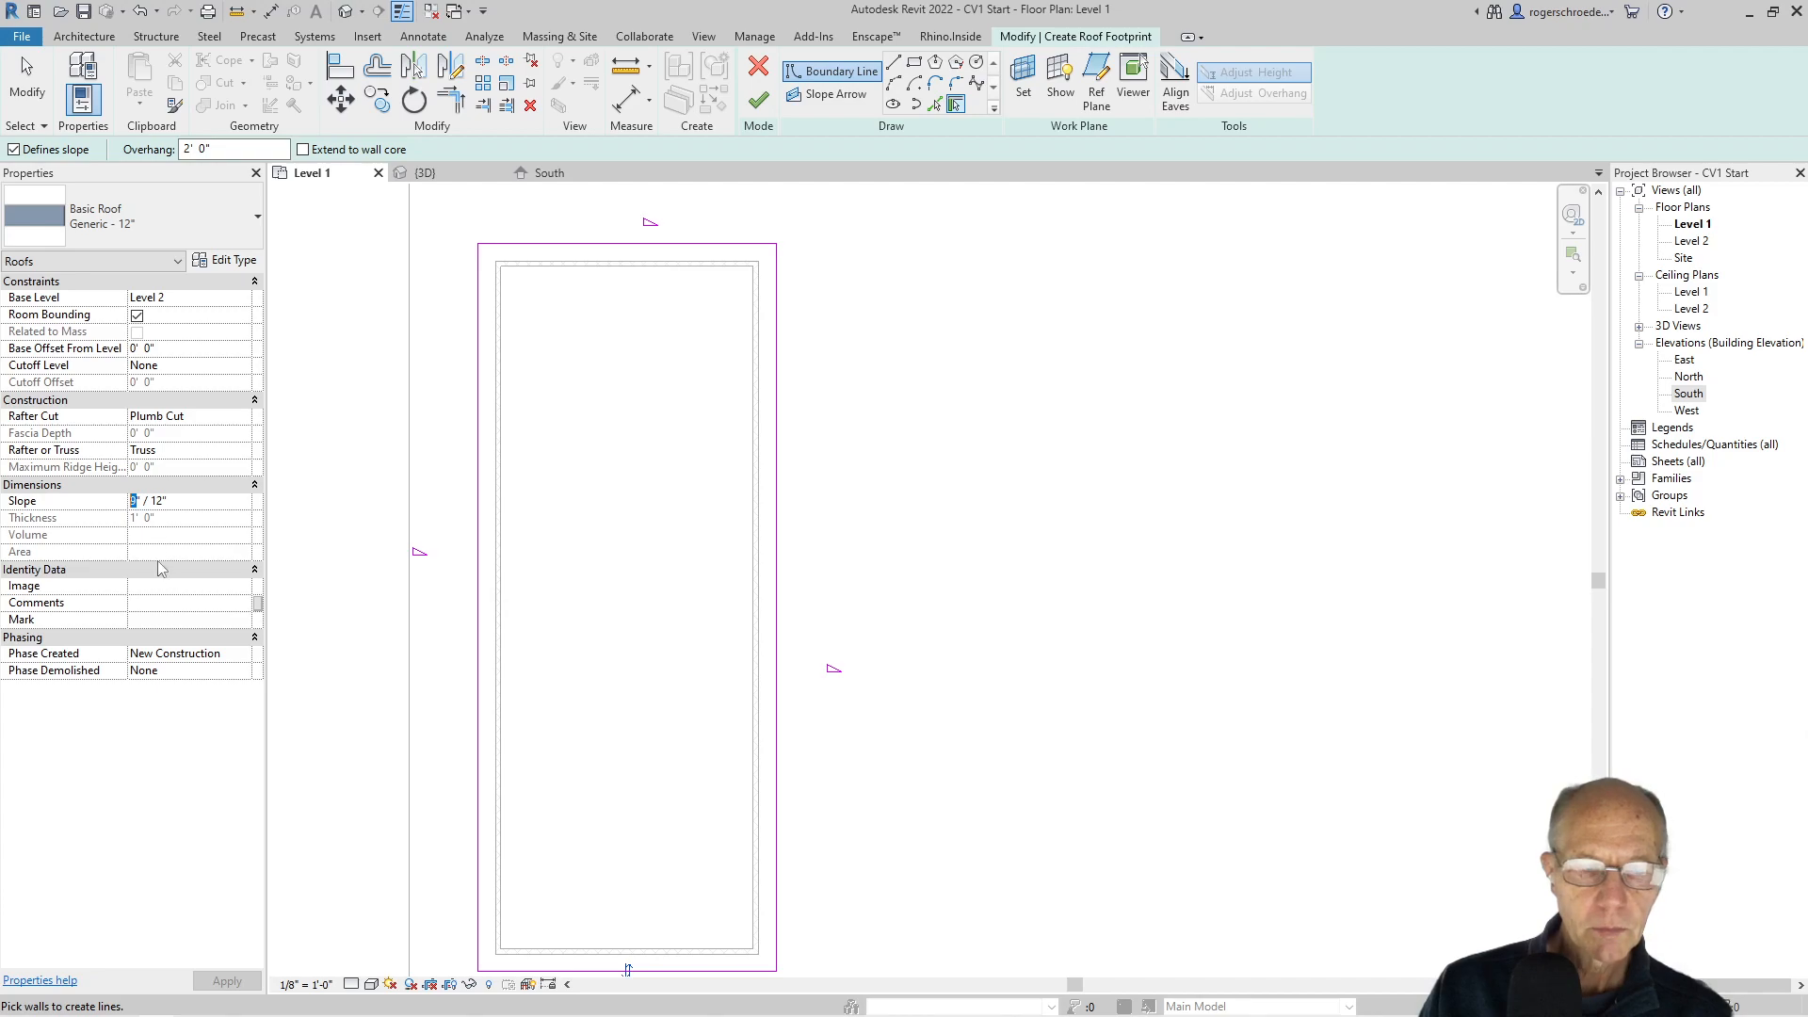
pyautogui.click(758, 102)
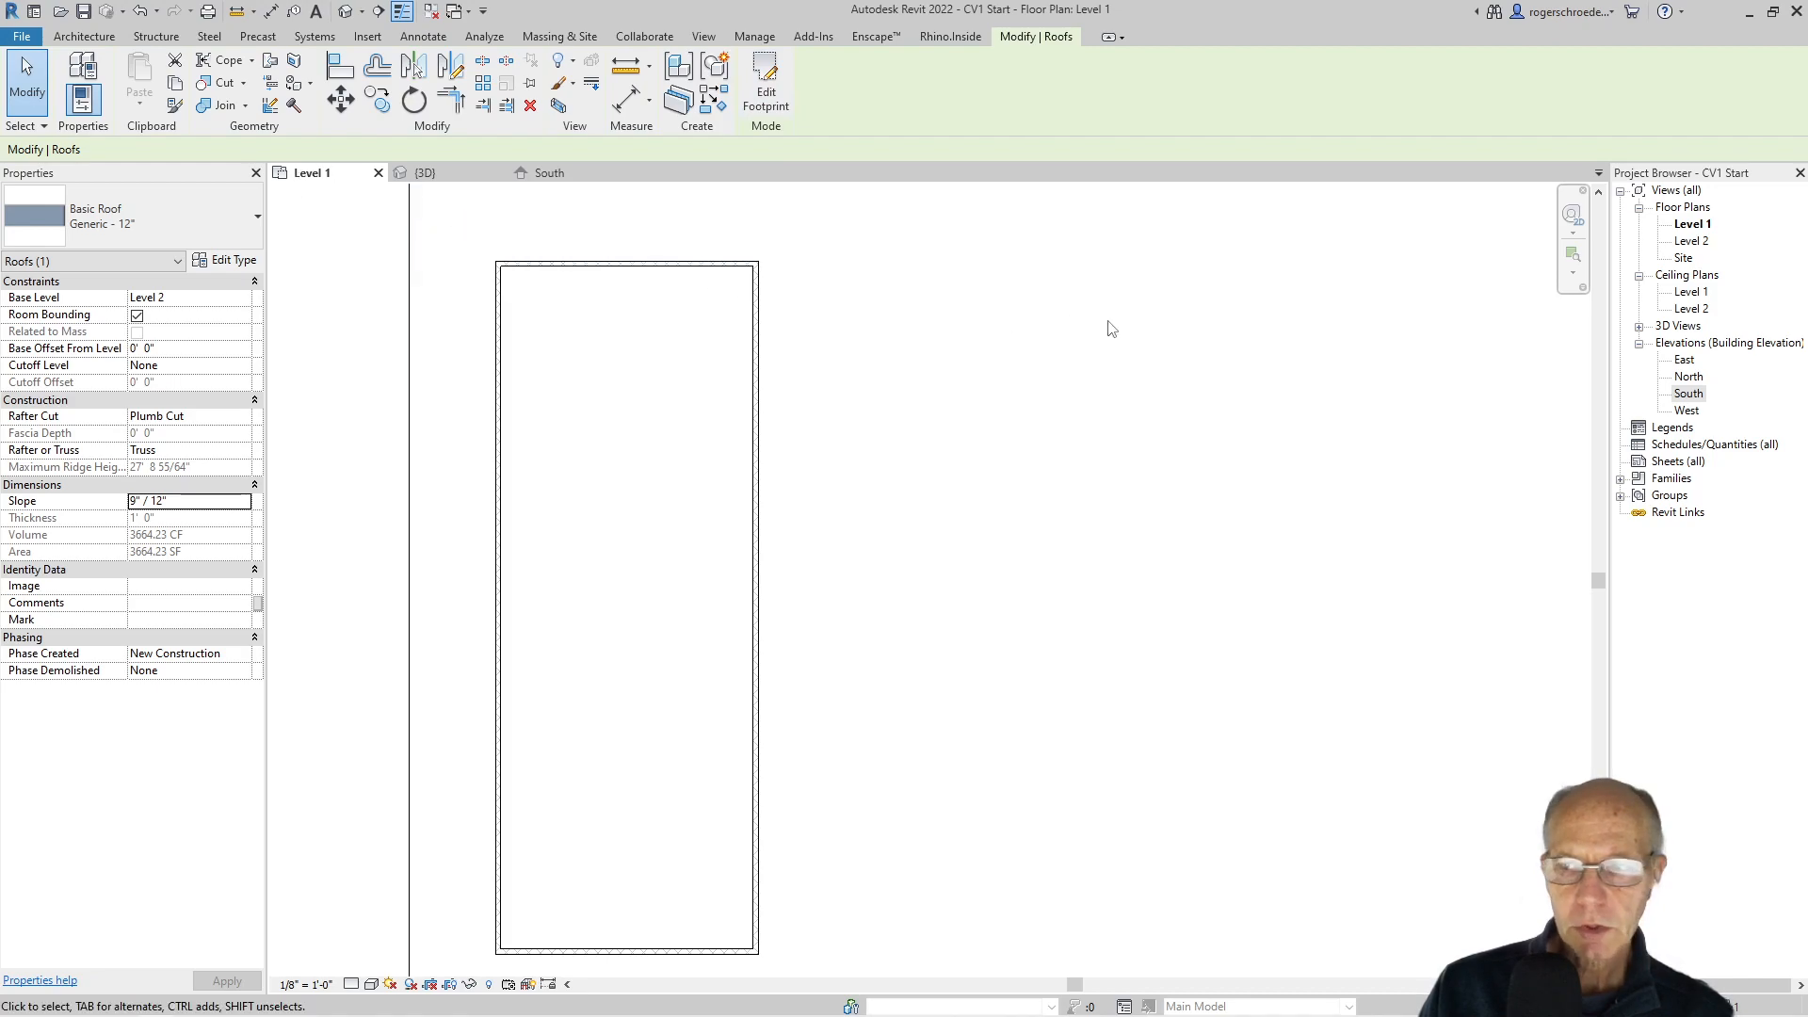
# View the finished roof in the Level 2 floor plan and in the 3D view
pyautogui.doubleClick(1678, 242)
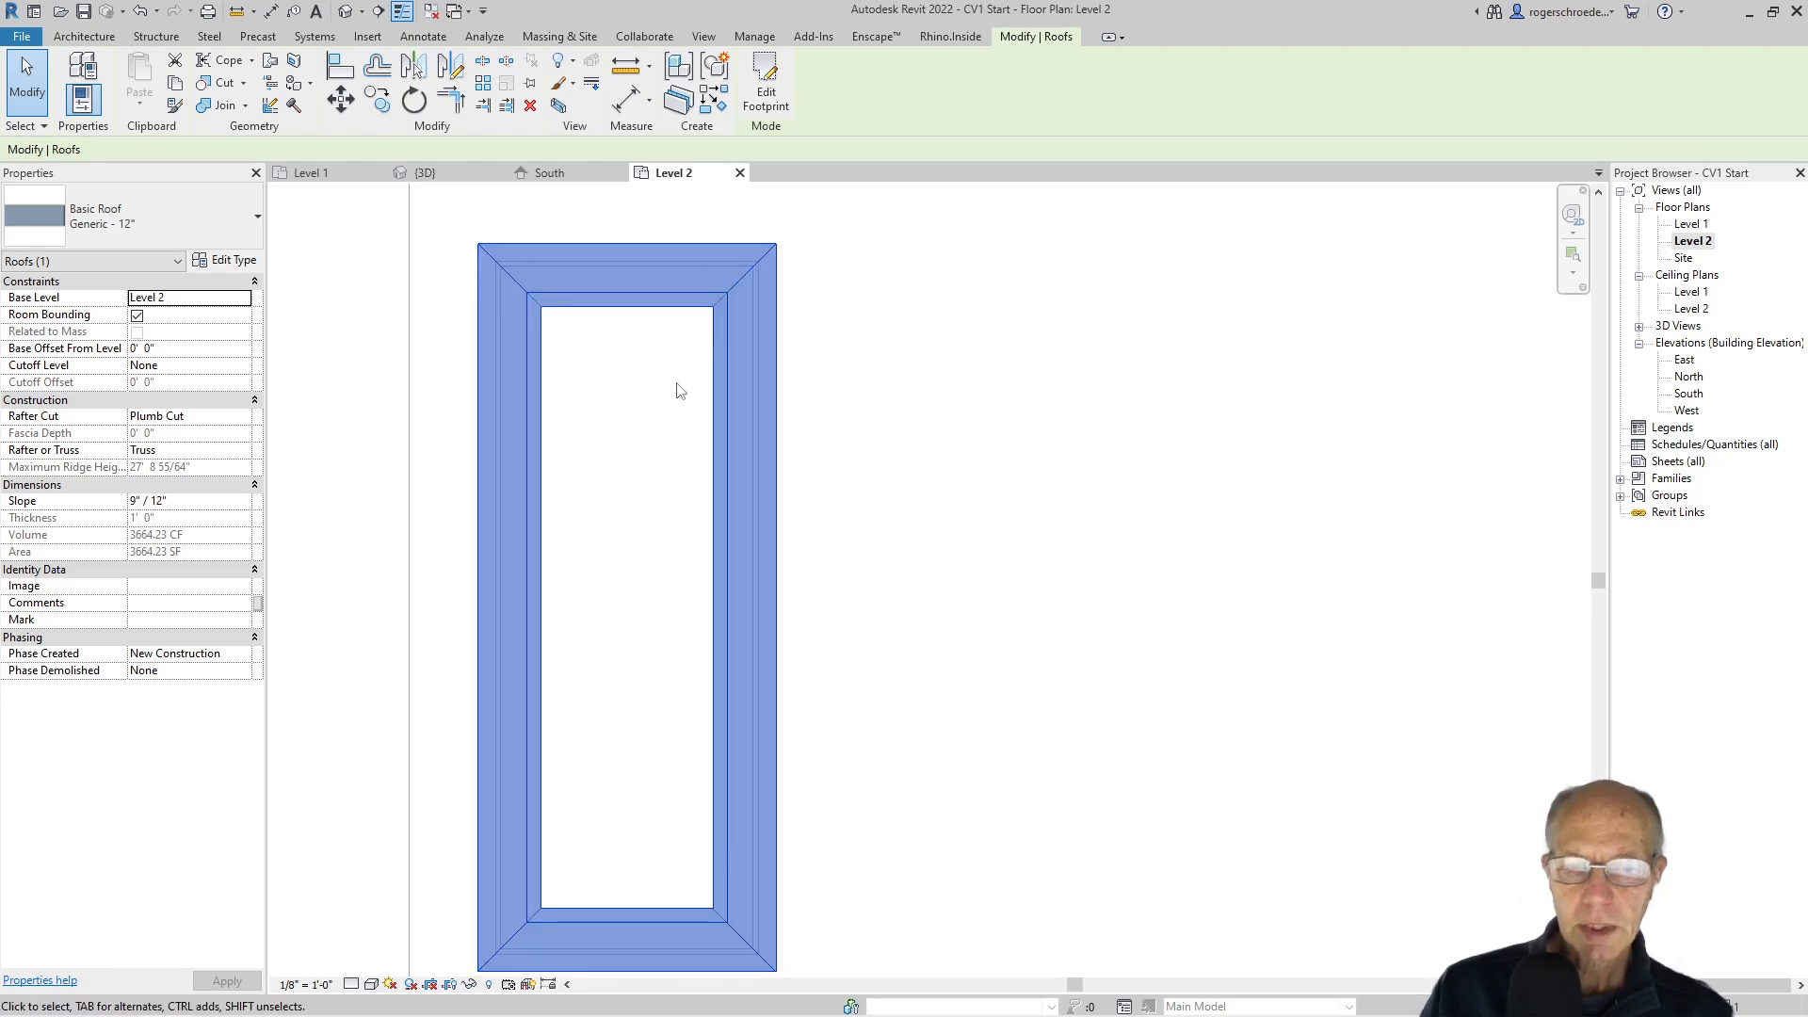
pyautogui.click(423, 172)
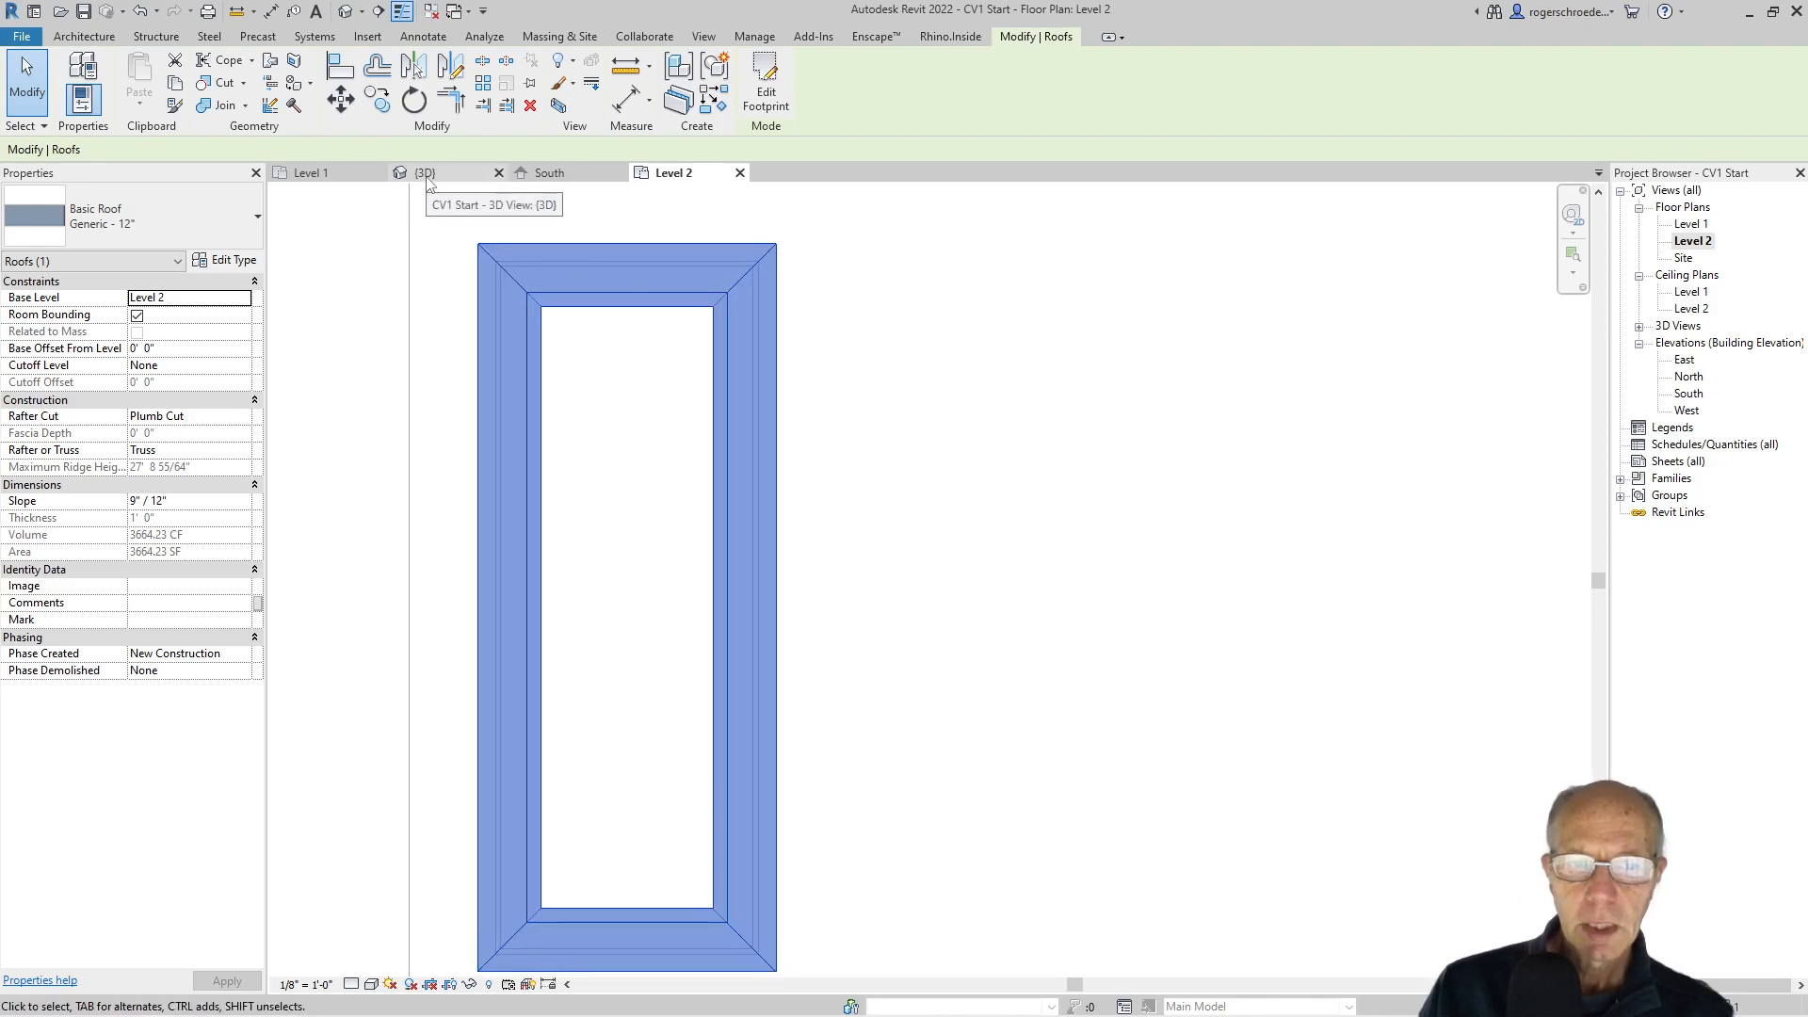
pyautogui.click(458, 359)
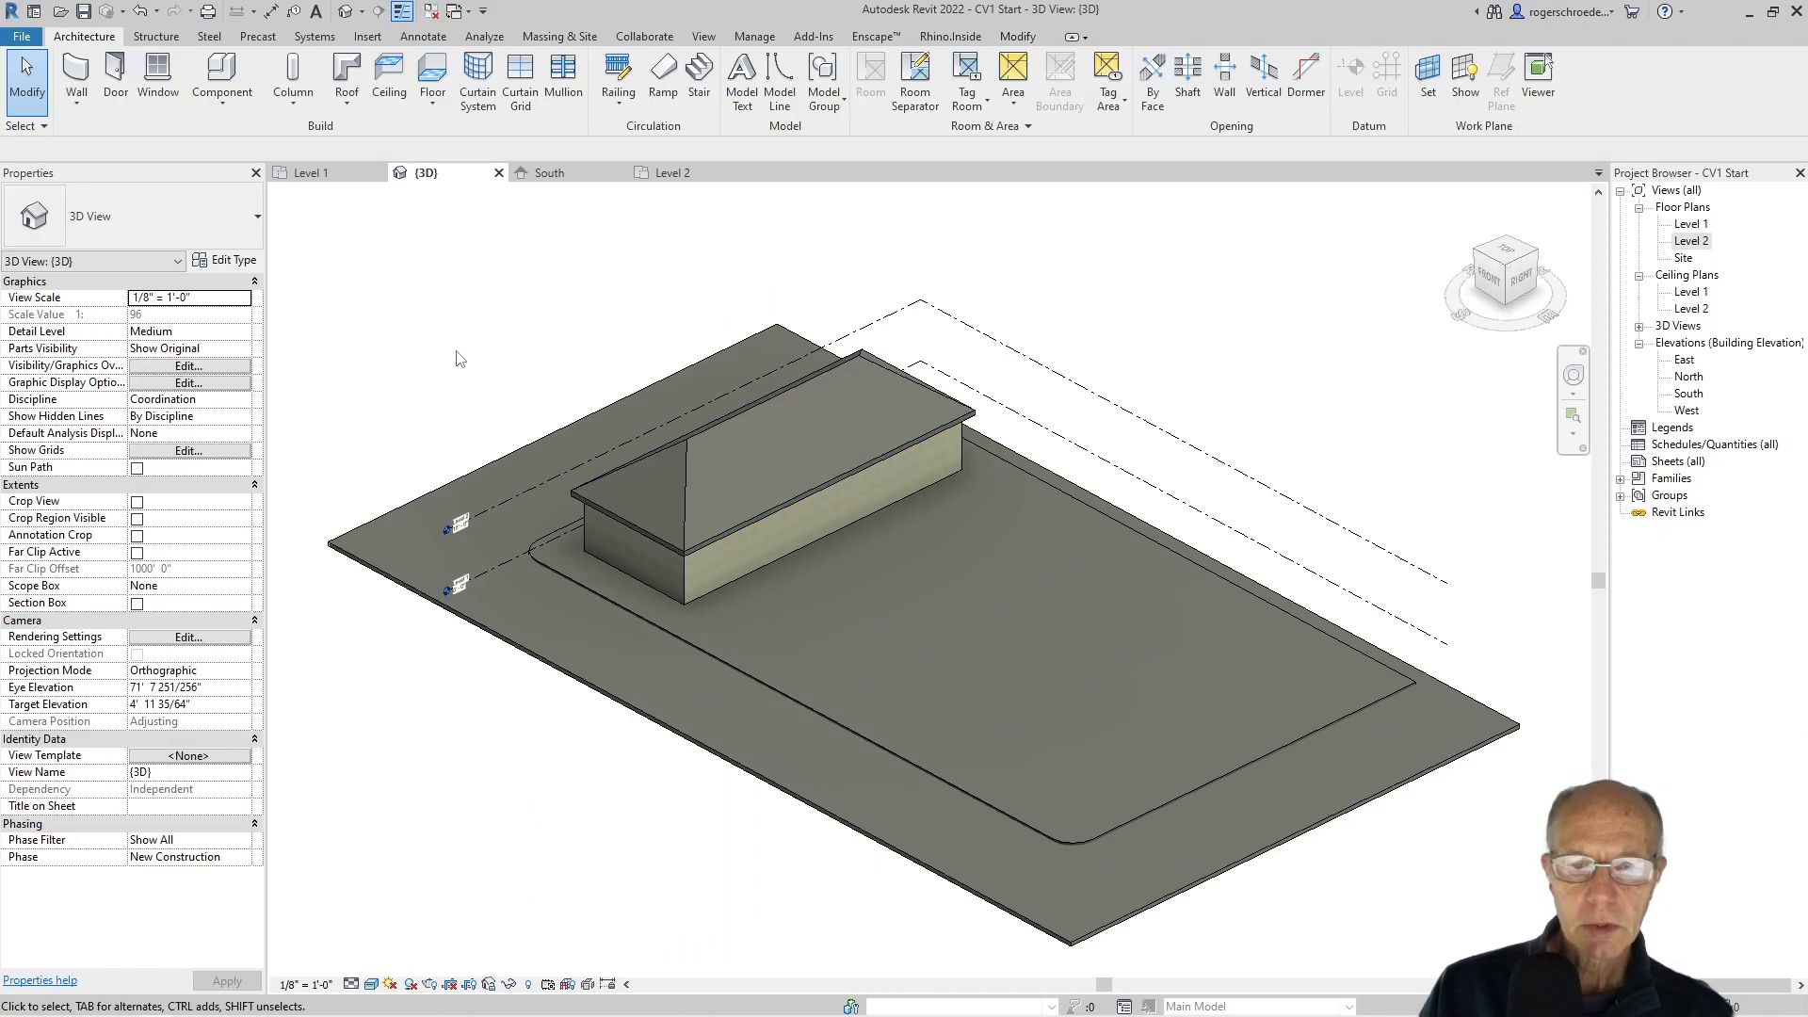
# Try a 3" / 12" slope on the hip roof, and undo the slope change
pyautogui.click(680, 500)
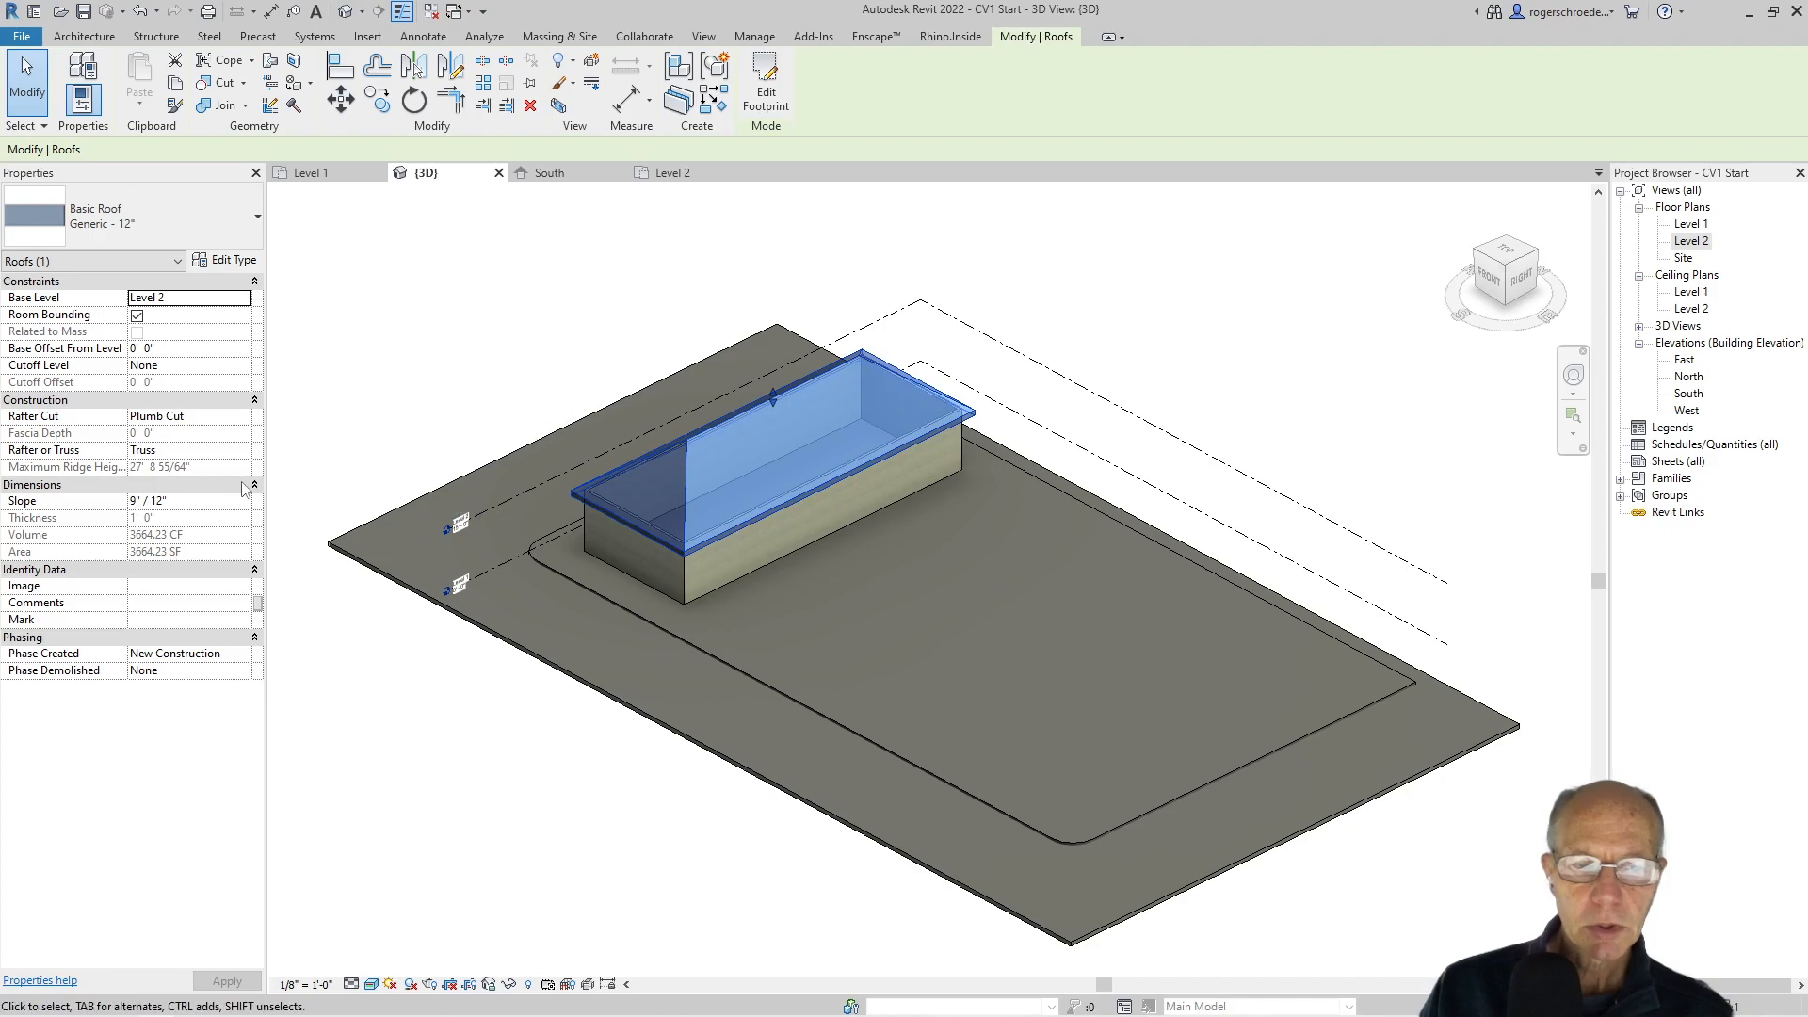
pyautogui.click(135, 500)
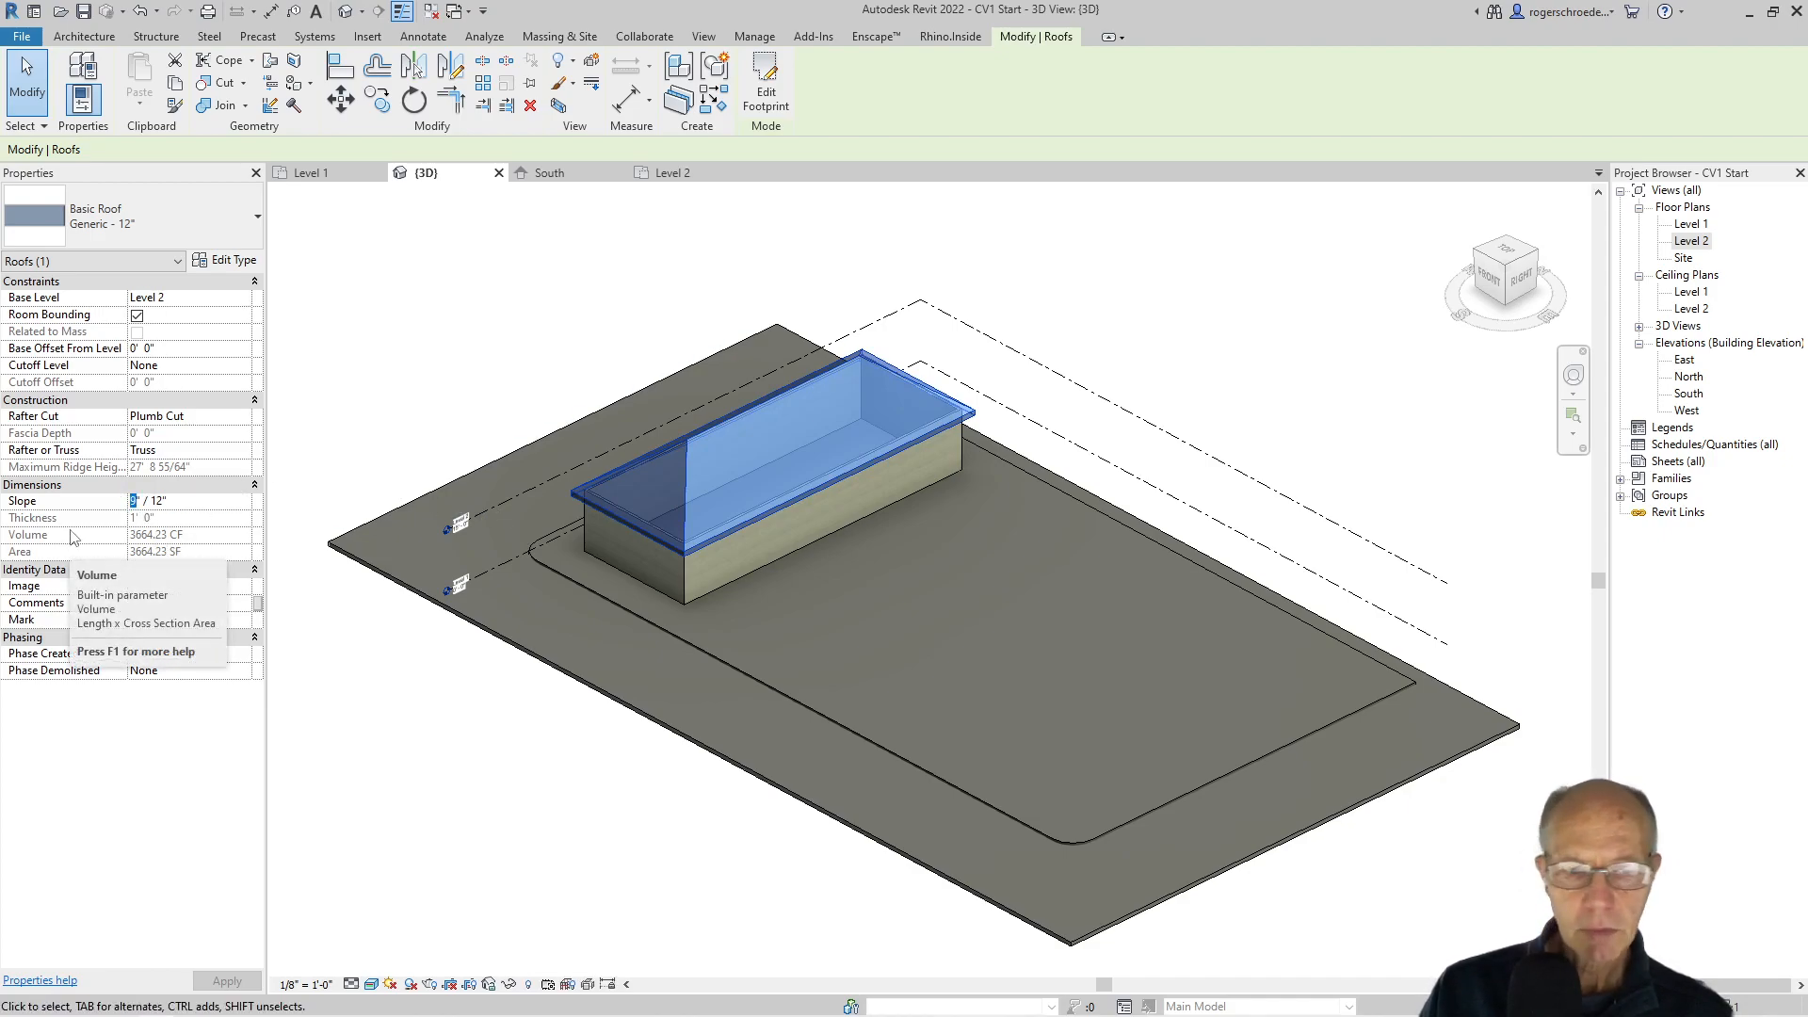
pyautogui.write('3')
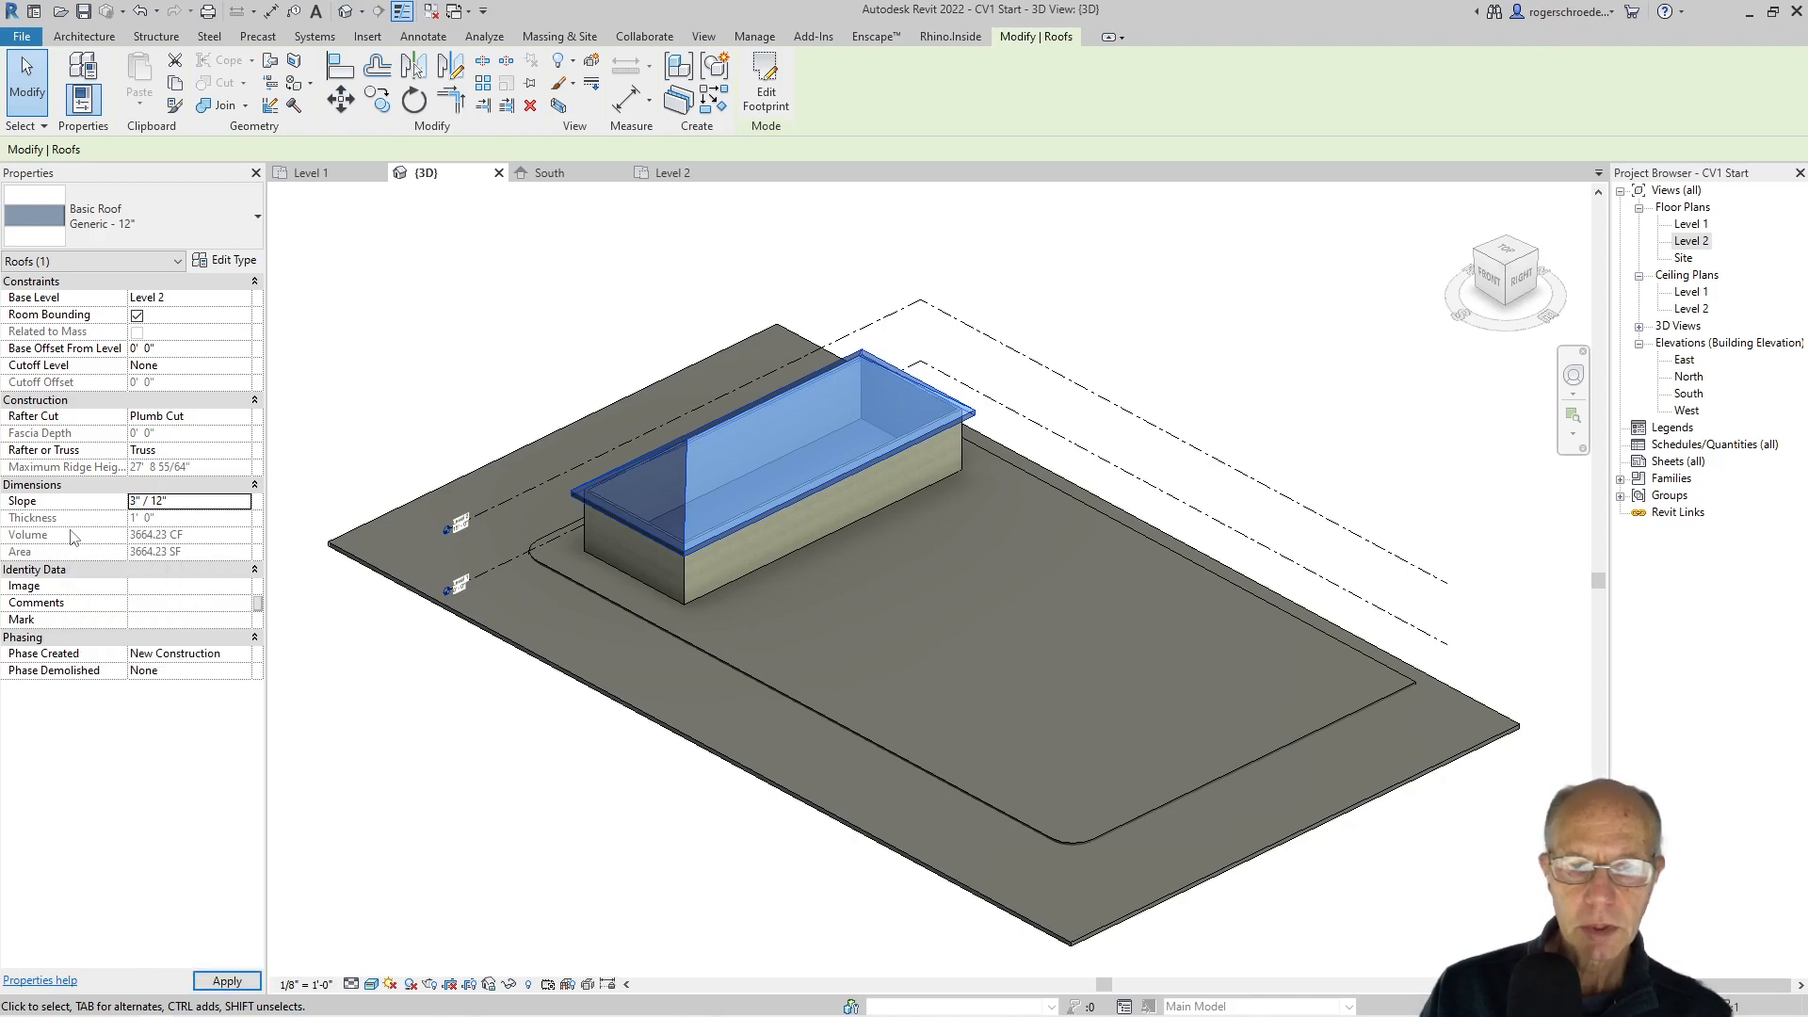
pyautogui.click(238, 980)
pyautogui.click(314, 400)
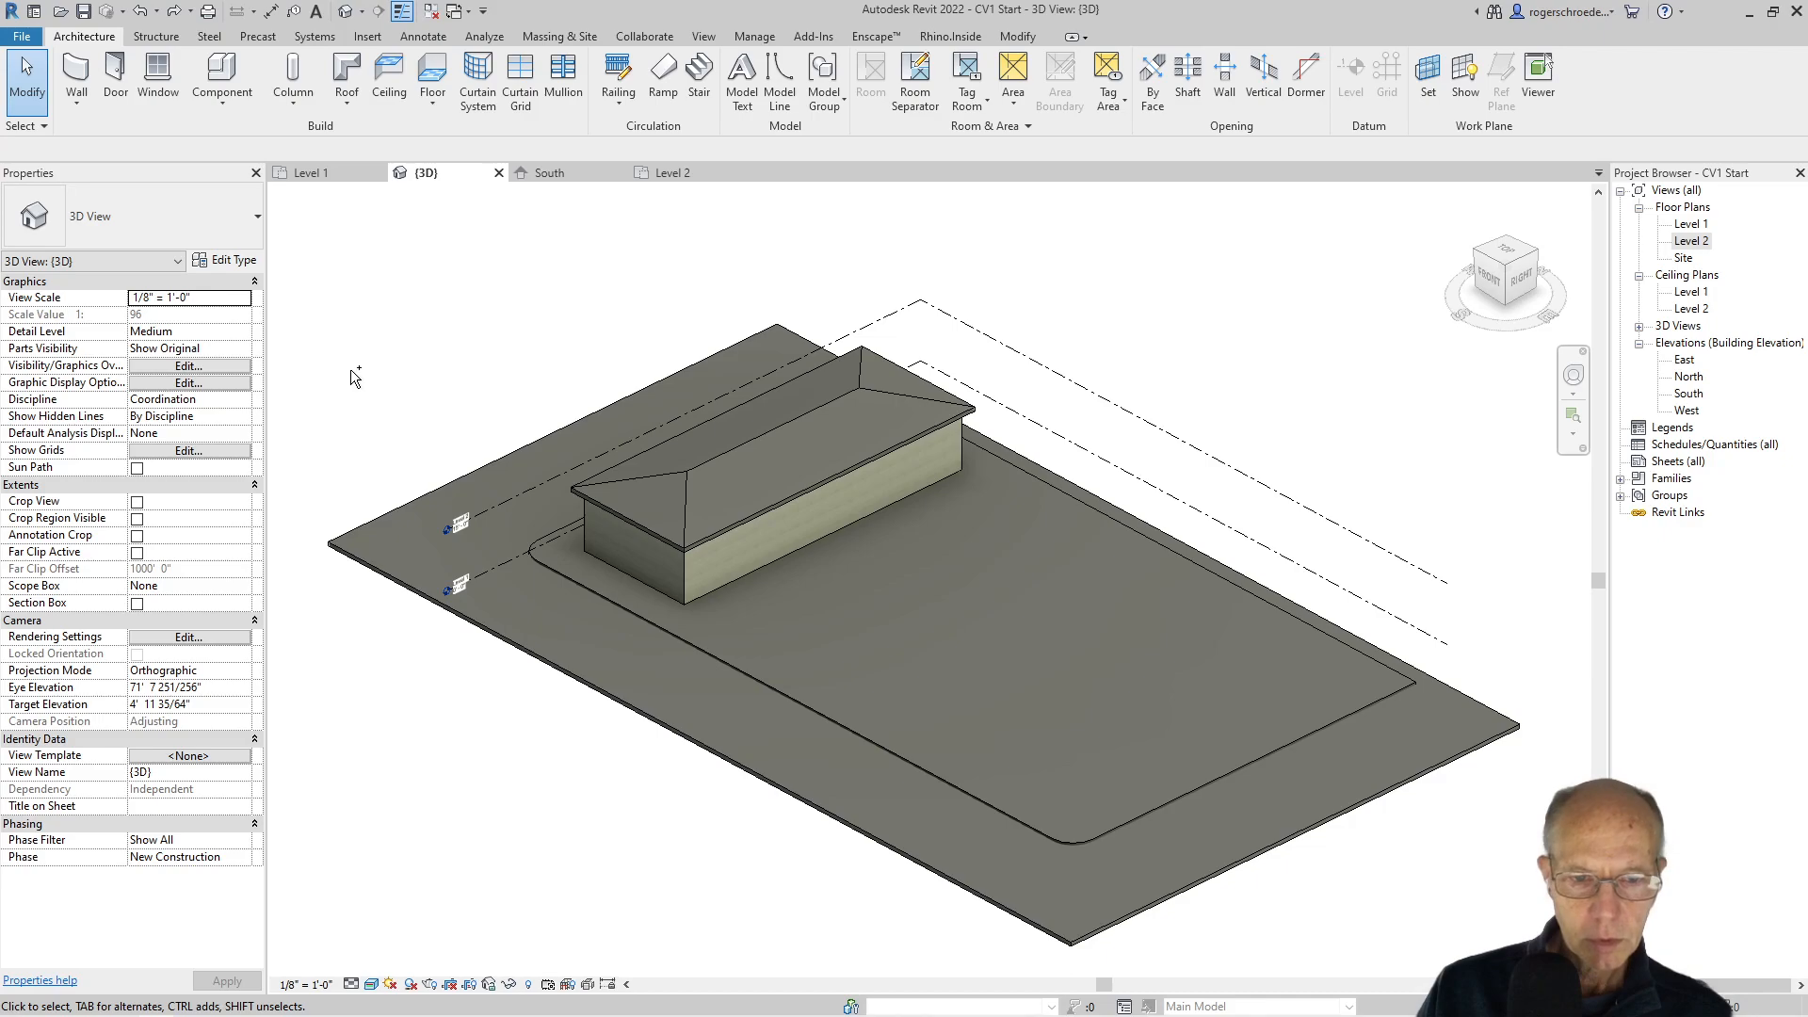
pyautogui.hotkey('ctrl', 'z')
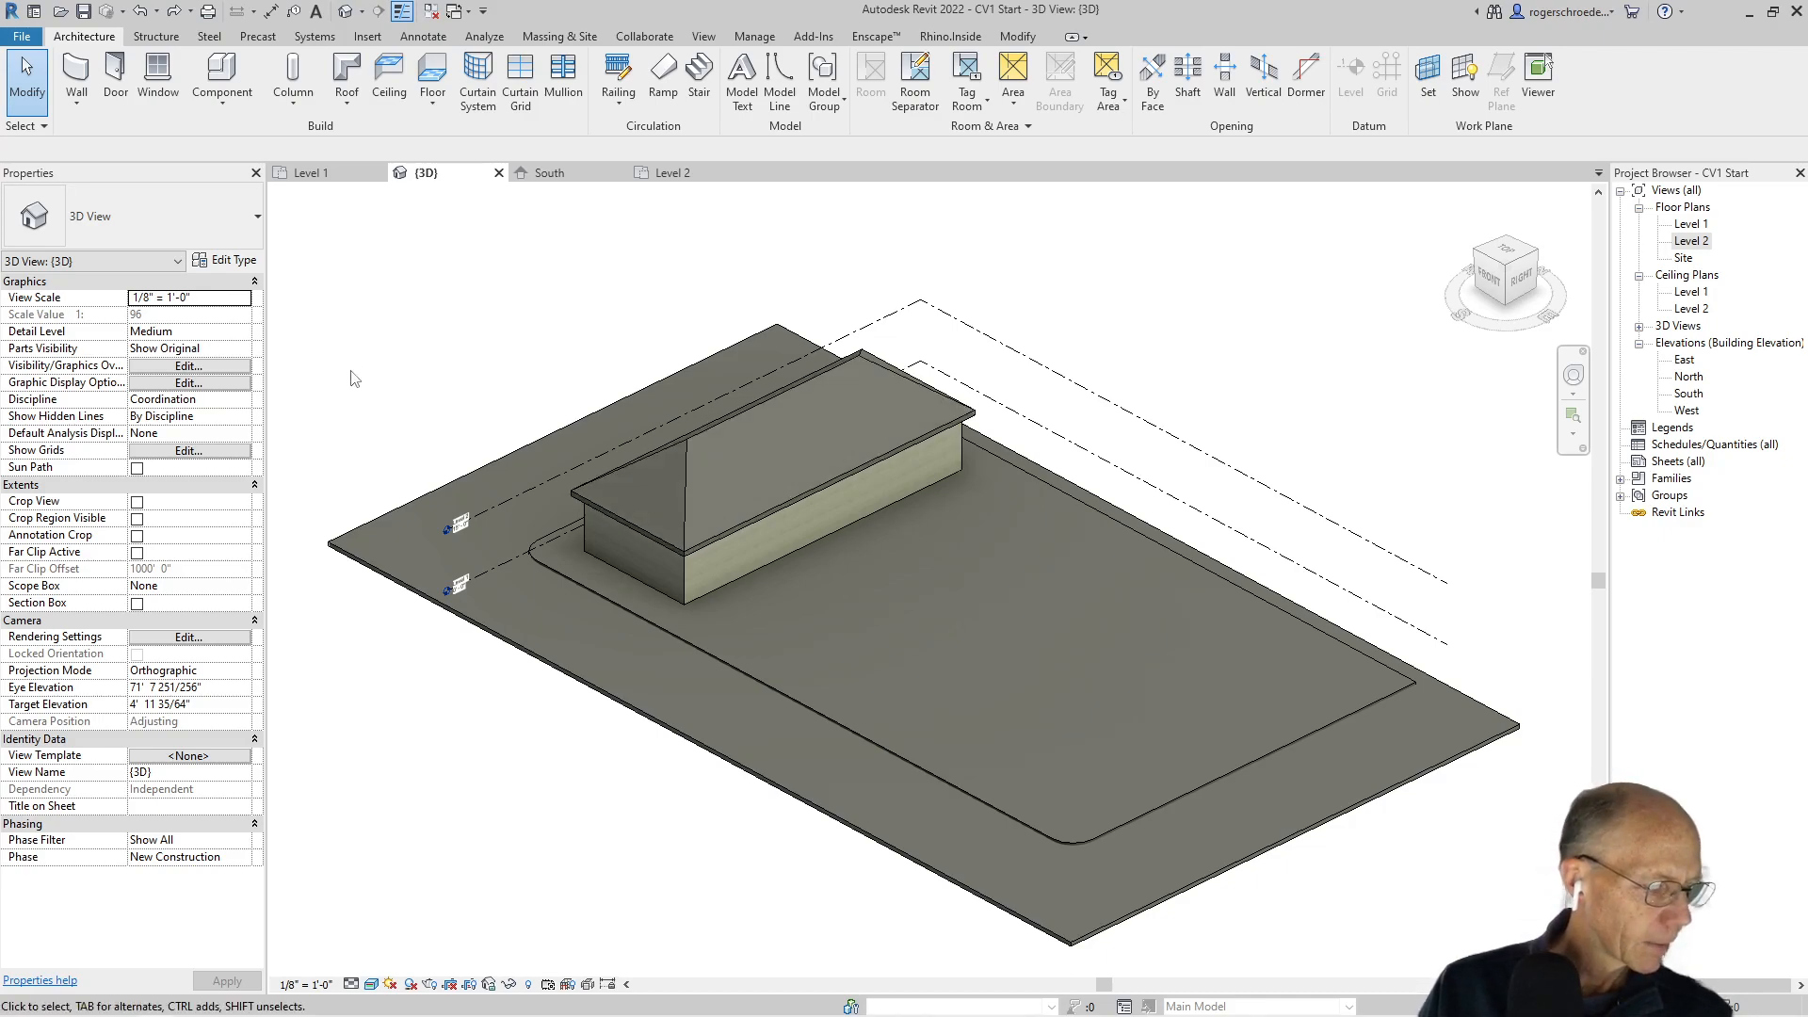